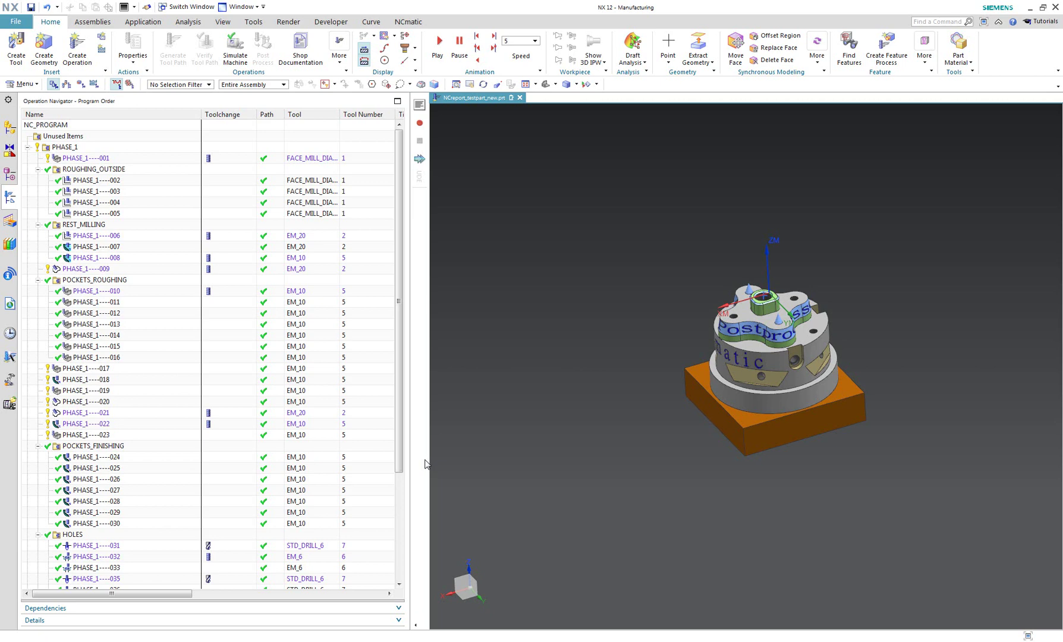
Examine the Planar Mill settings of operations PHASE_1----002 and PHASE_1----004, leaving them without changes.
click(111, 180)
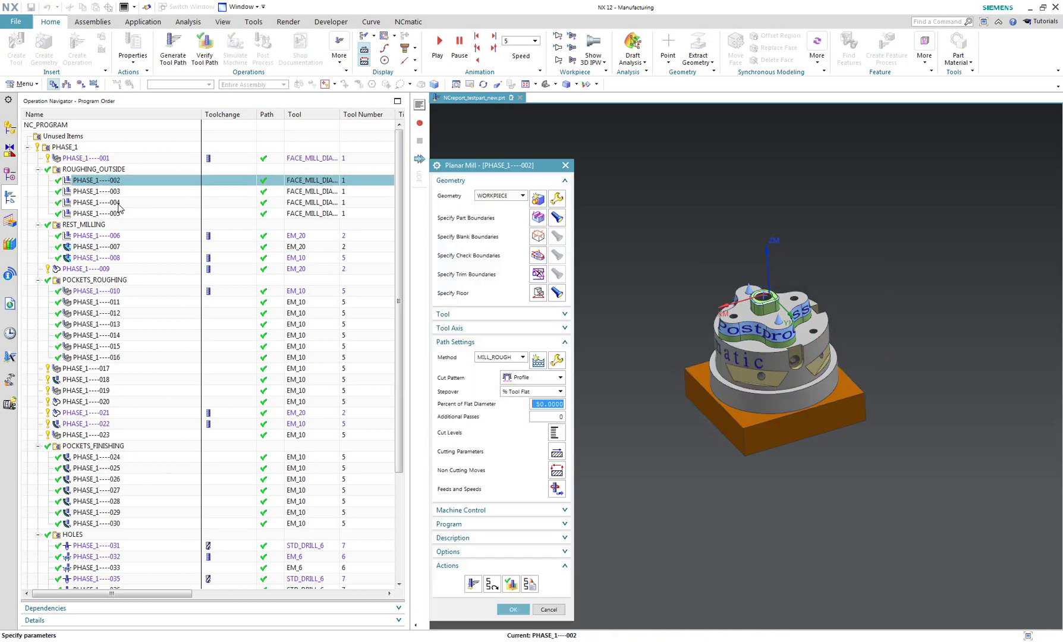
key(Escape)
double_click(117, 203)
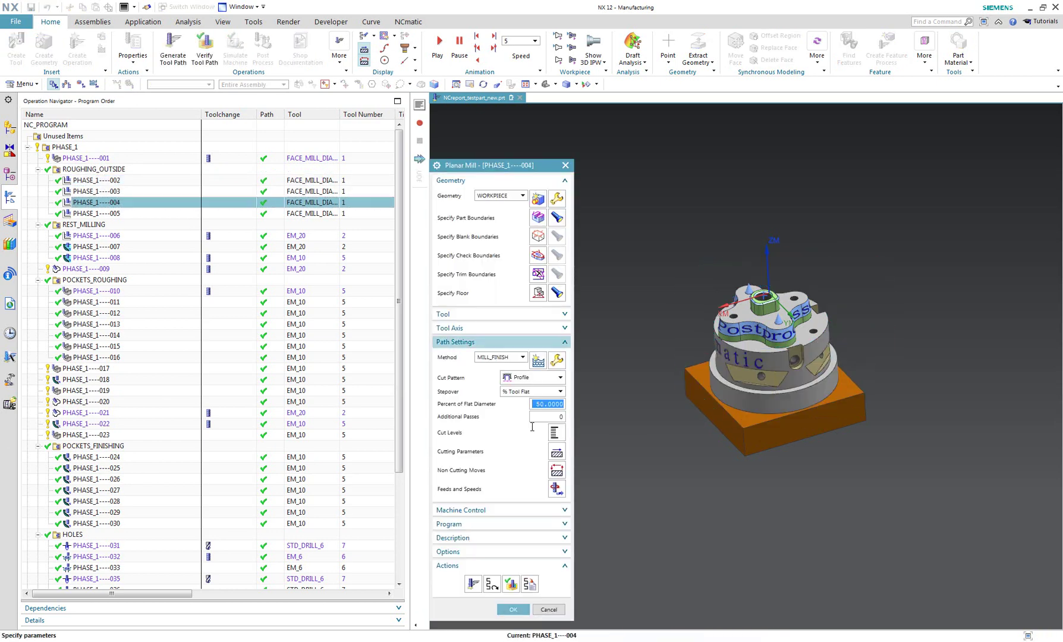
key(Escape)
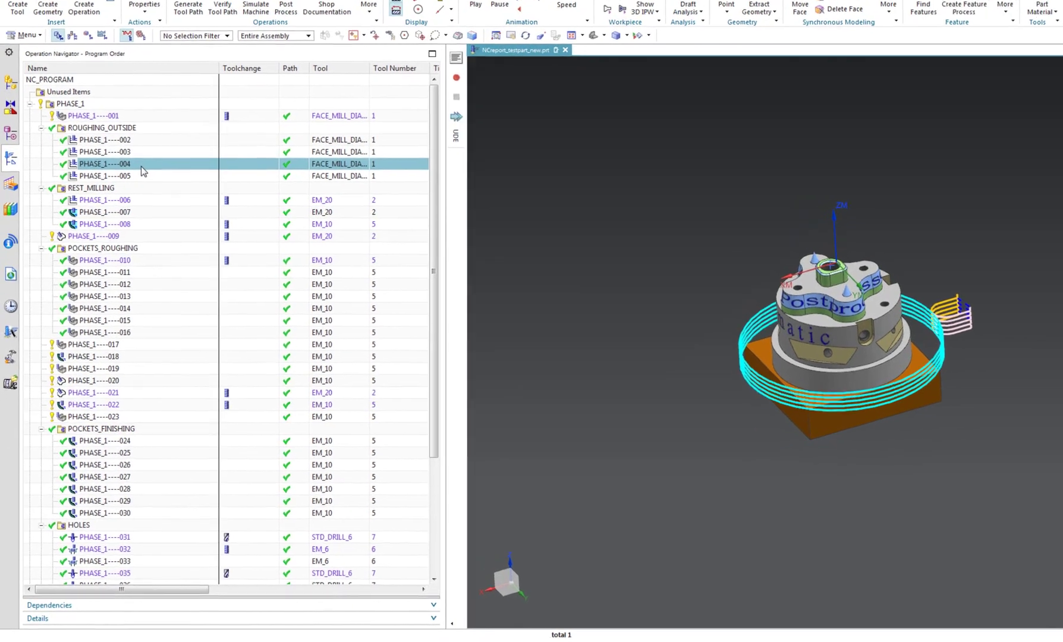
View the dialog customization options of operation PHASE_1----004 and leave them without changes.
right_click(154, 132)
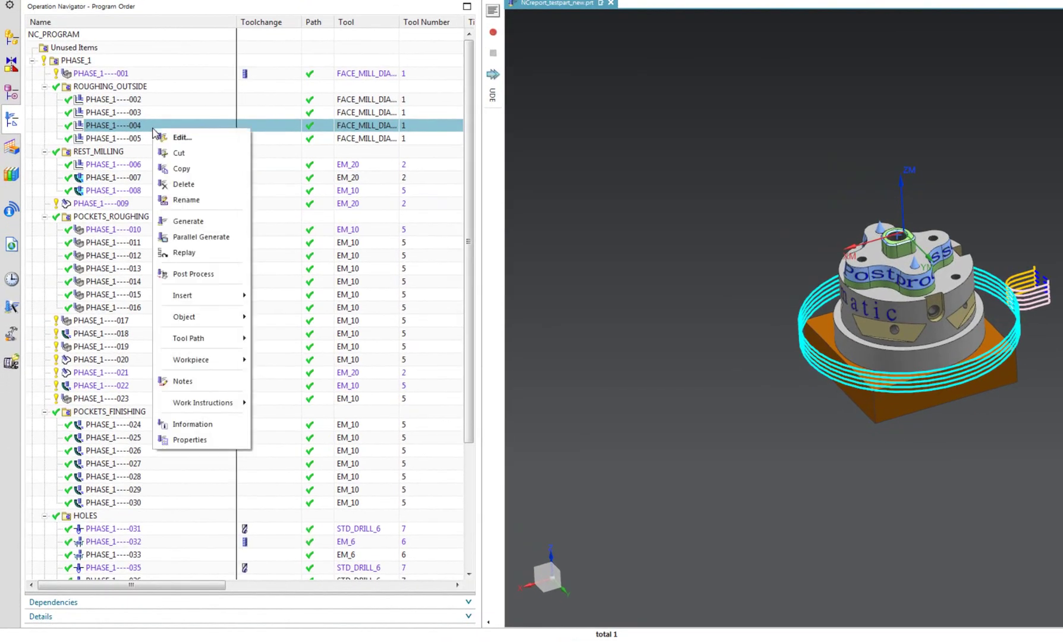
mouse_move(196, 317)
click(291, 424)
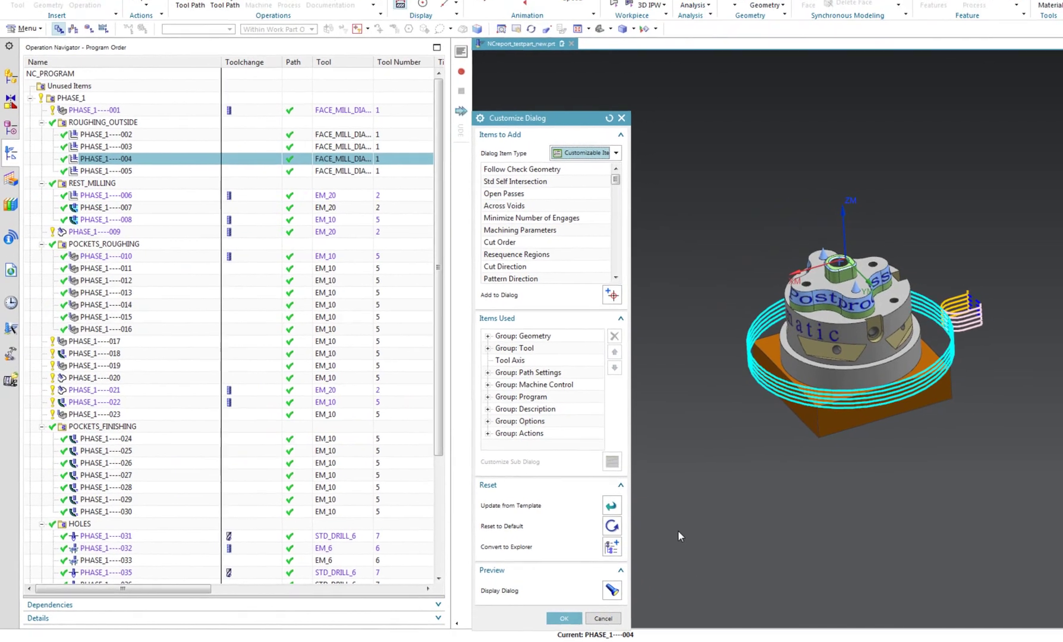
key(Escape)
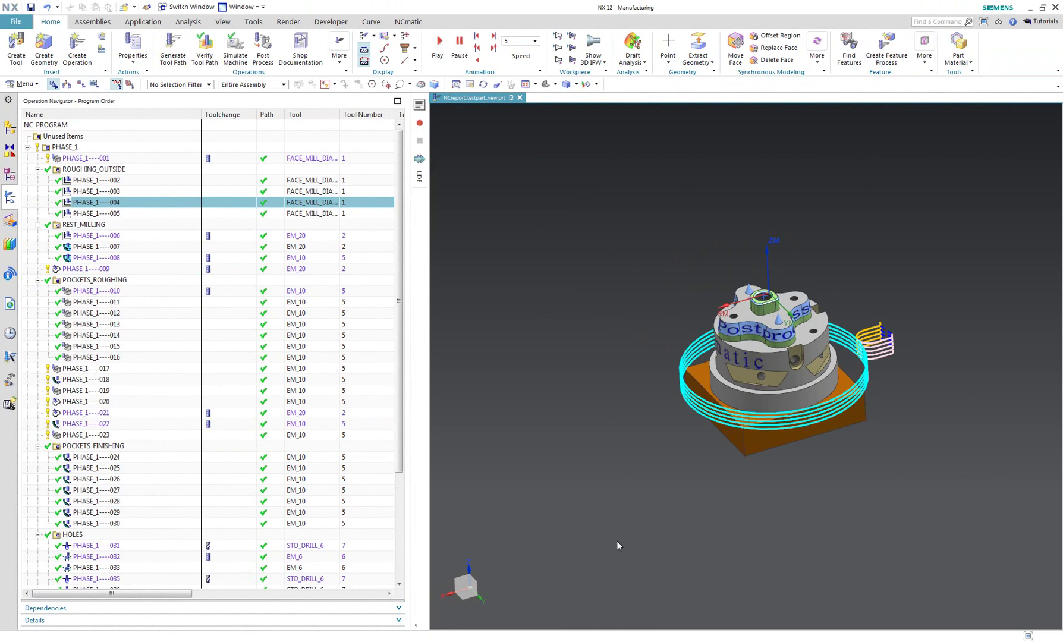
Deselect the operation and close NCreport_testpart_new.prt without saving it.
key(Escape)
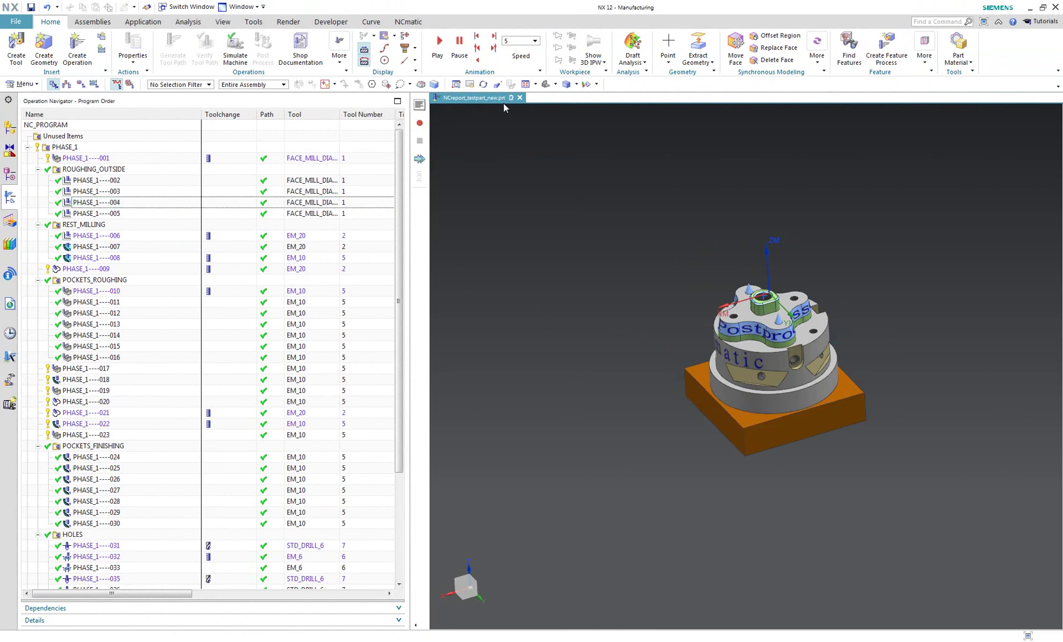
click(520, 98)
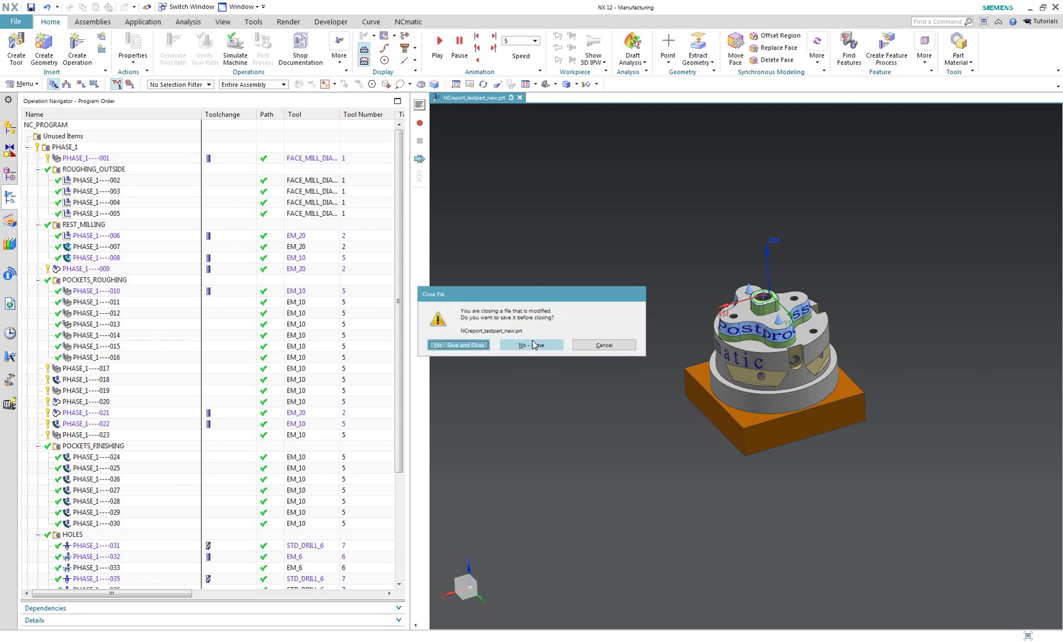
click(532, 340)
Switch to the NX 12.0 folder in Windows Explorer and open MACH\updates\template_part\metric.
mouse_move(345, 640)
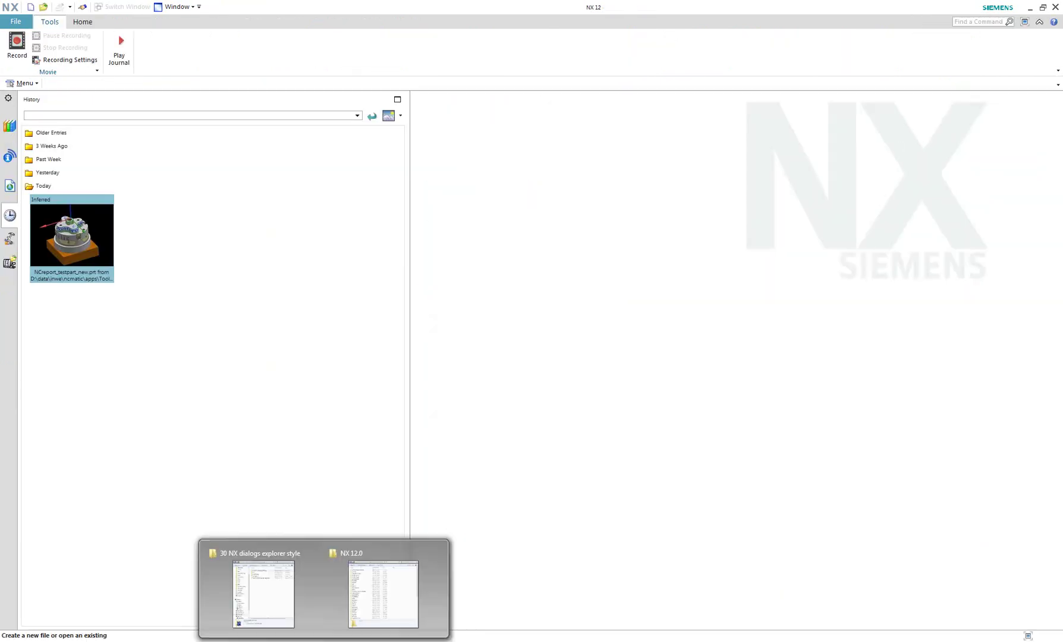
click(396, 598)
click(856, 247)
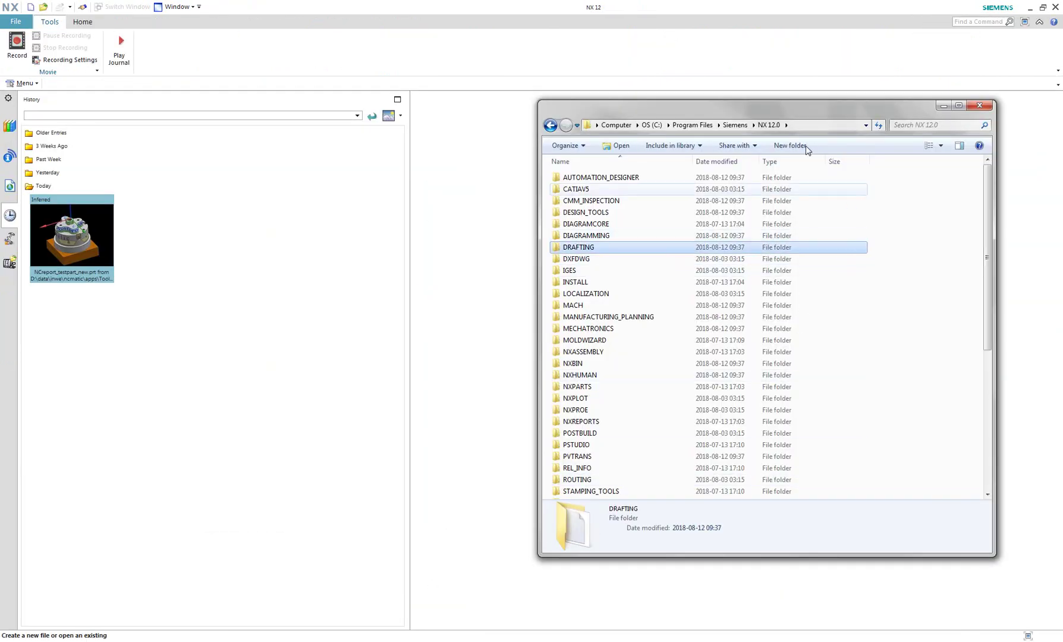
click(821, 125)
click(934, 287)
double_click(630, 307)
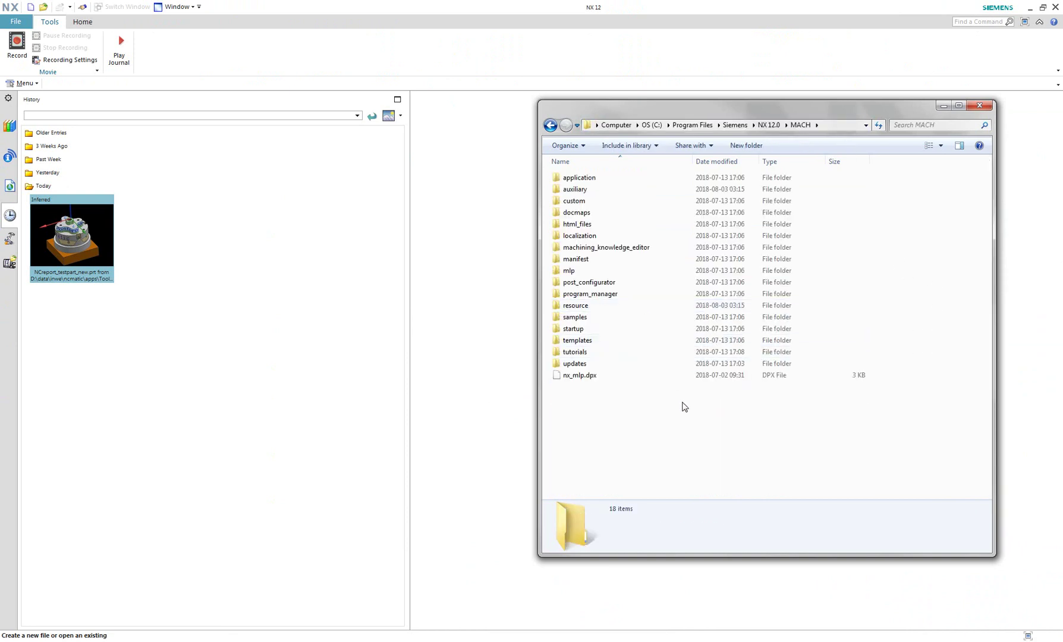
double_click(620, 364)
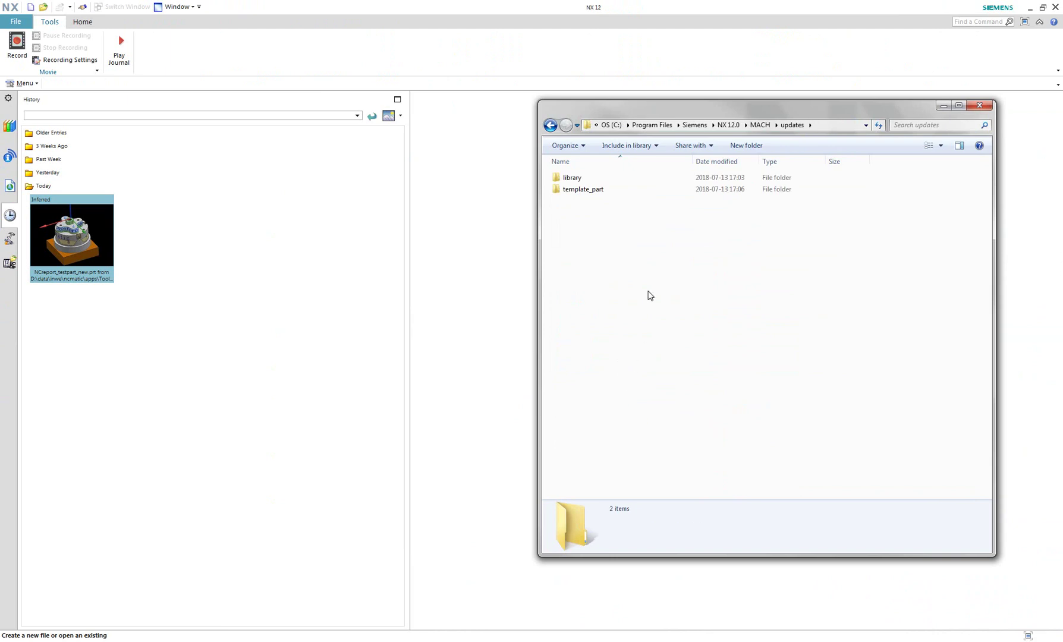
double_click(655, 189)
click(654, 194)
double_click(654, 190)
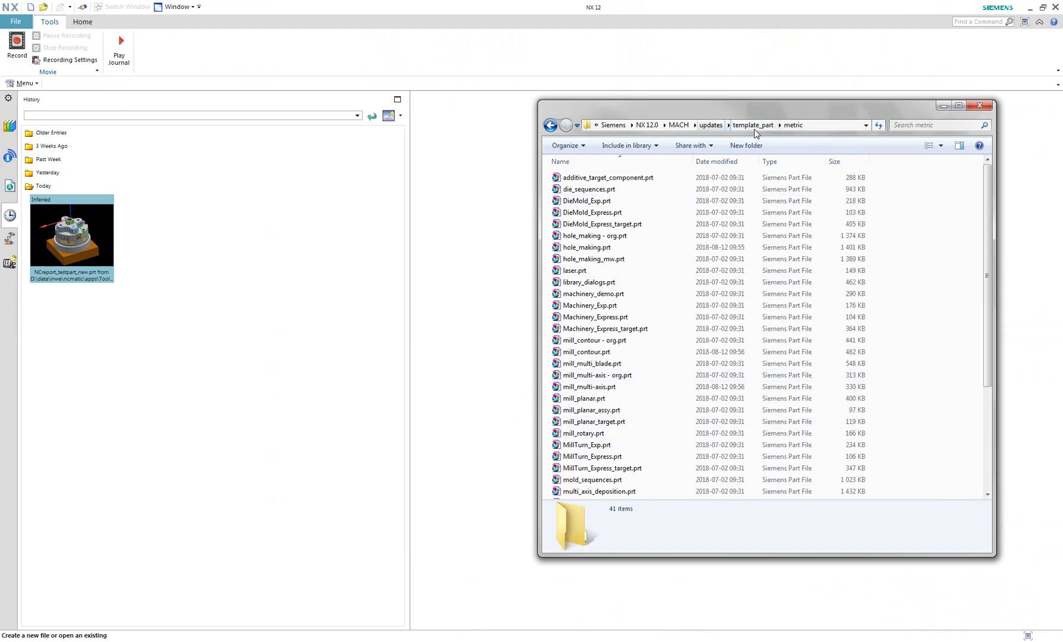
Browse to the MACH\resource\template_part\metric folder to look at its template files.
click(678, 125)
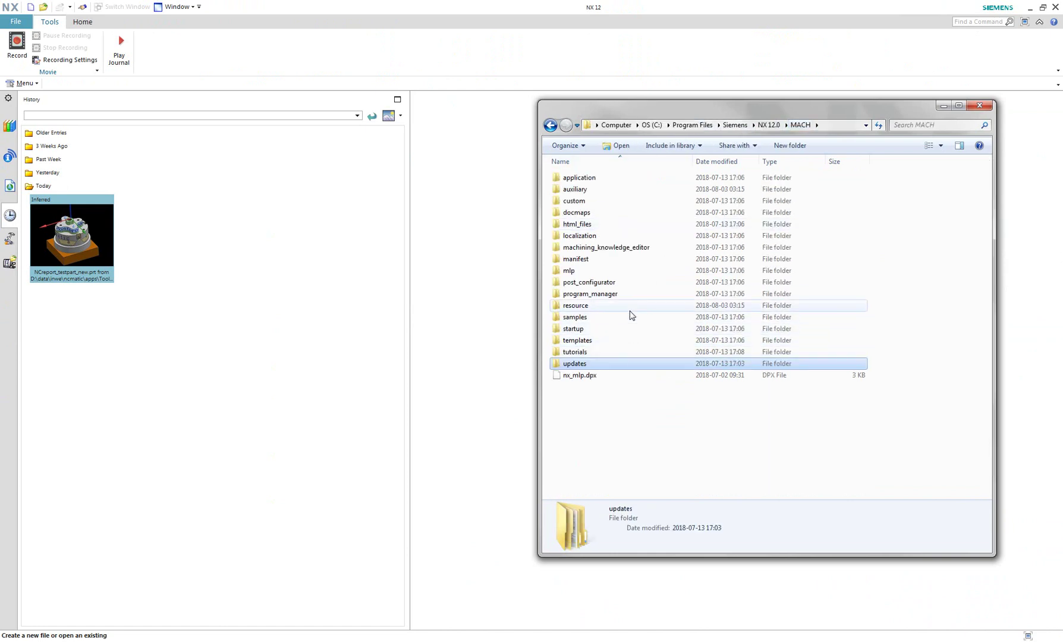
double_click(630, 307)
double_click(632, 316)
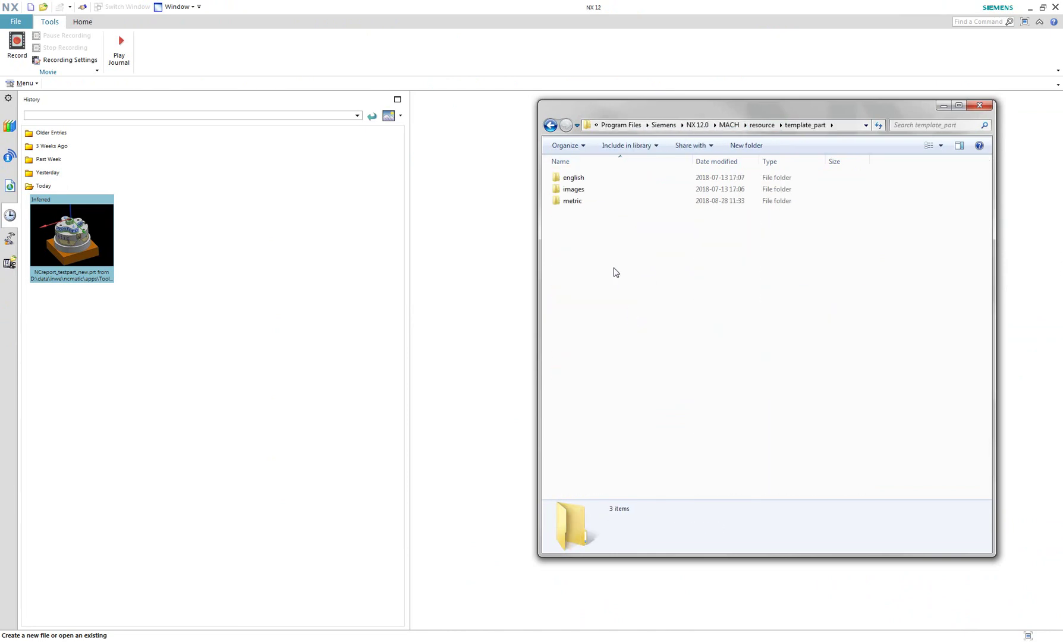
double_click(602, 201)
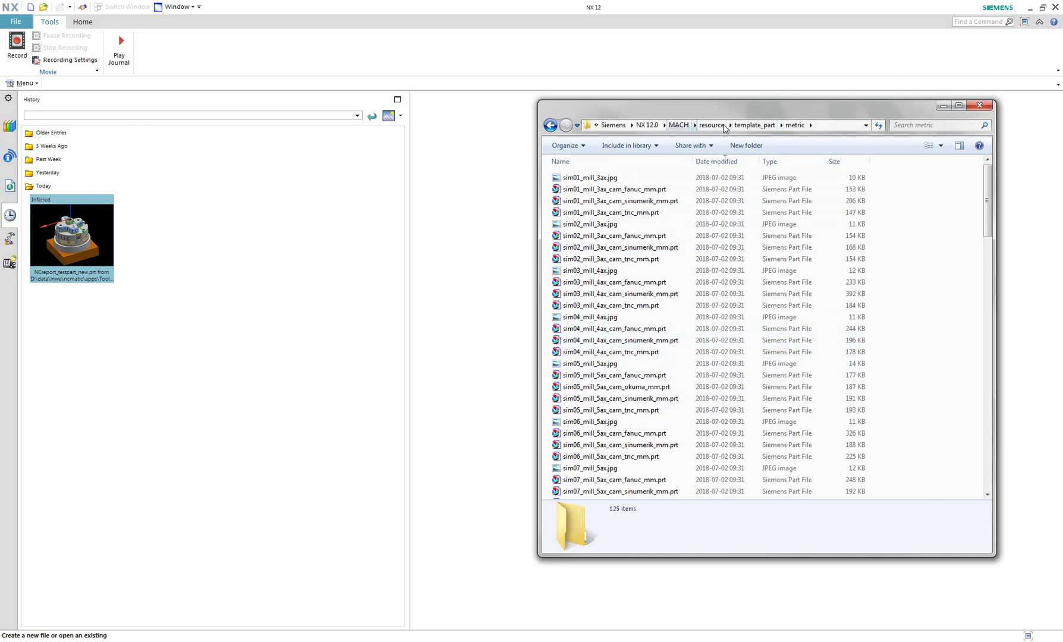
Return to the MACH\updates\template_part\metric folder.
click(678, 125)
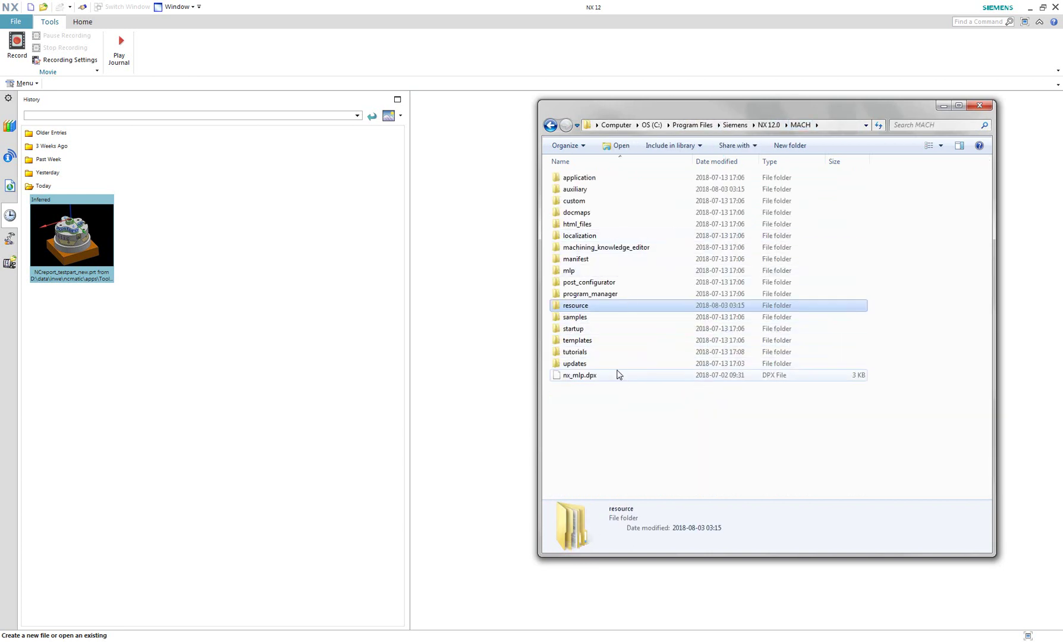
click(614, 368)
double_click(614, 366)
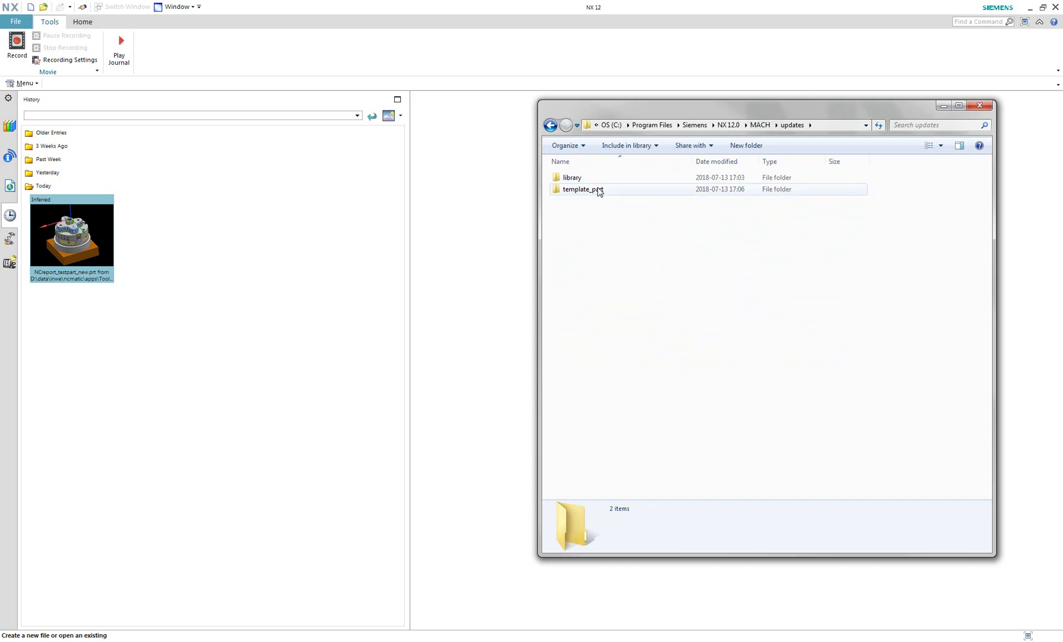
double_click(598, 189)
double_click(598, 189)
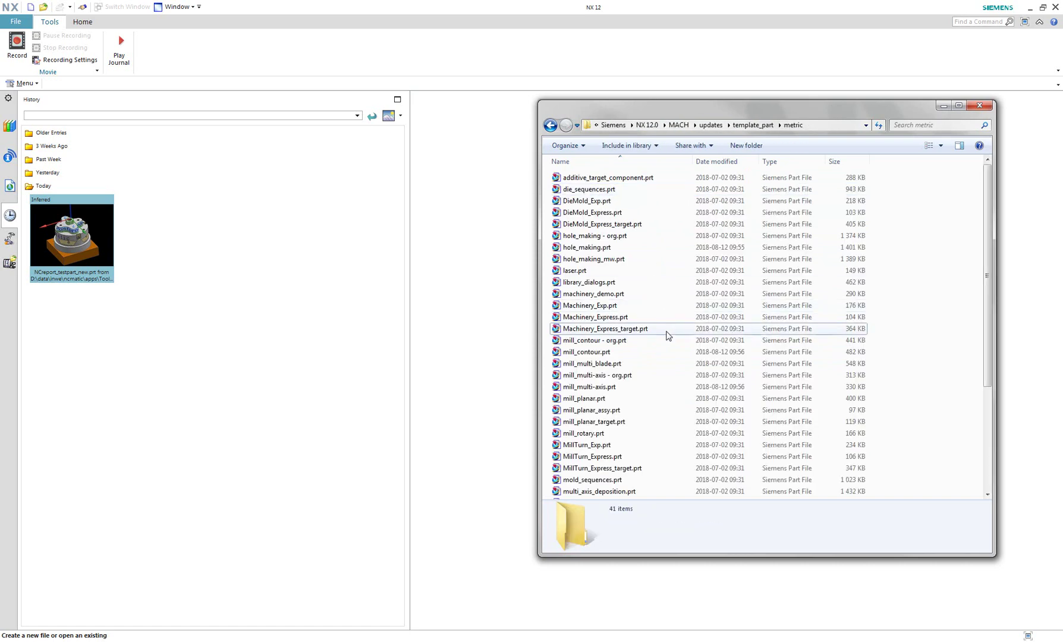
Duplicate mill_planar.prt within the metric template folder.
click(661, 328)
click(633, 403)
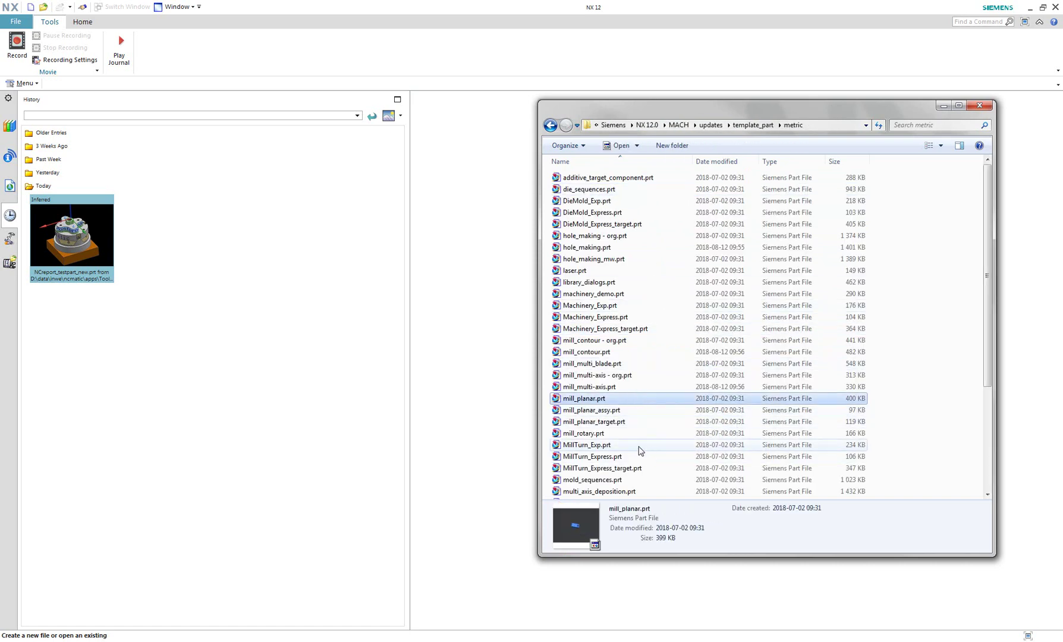
right_click(624, 401)
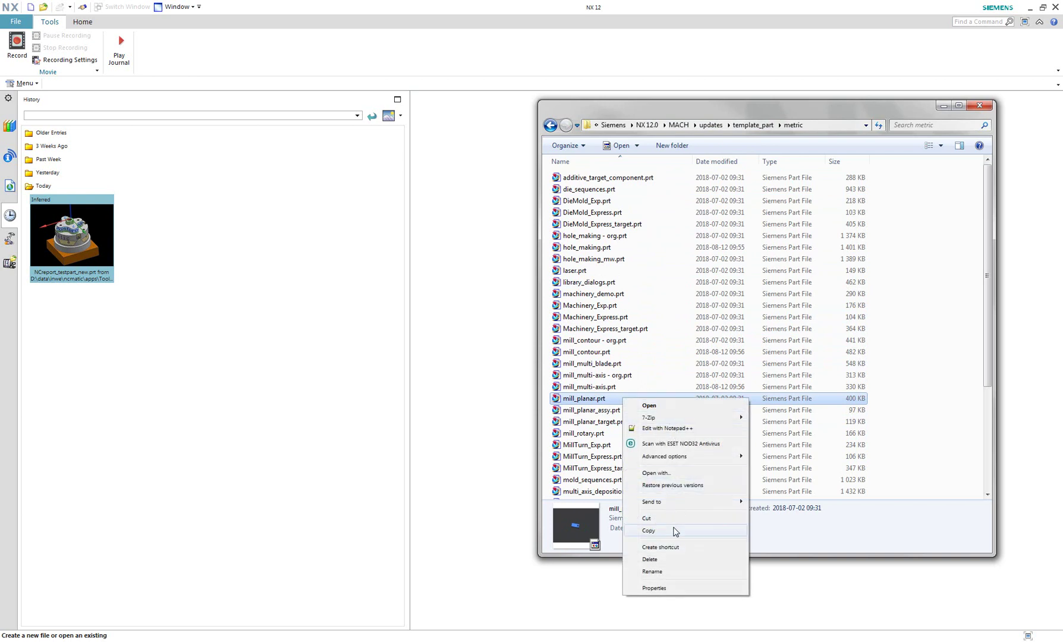
click(673, 529)
right_click(626, 396)
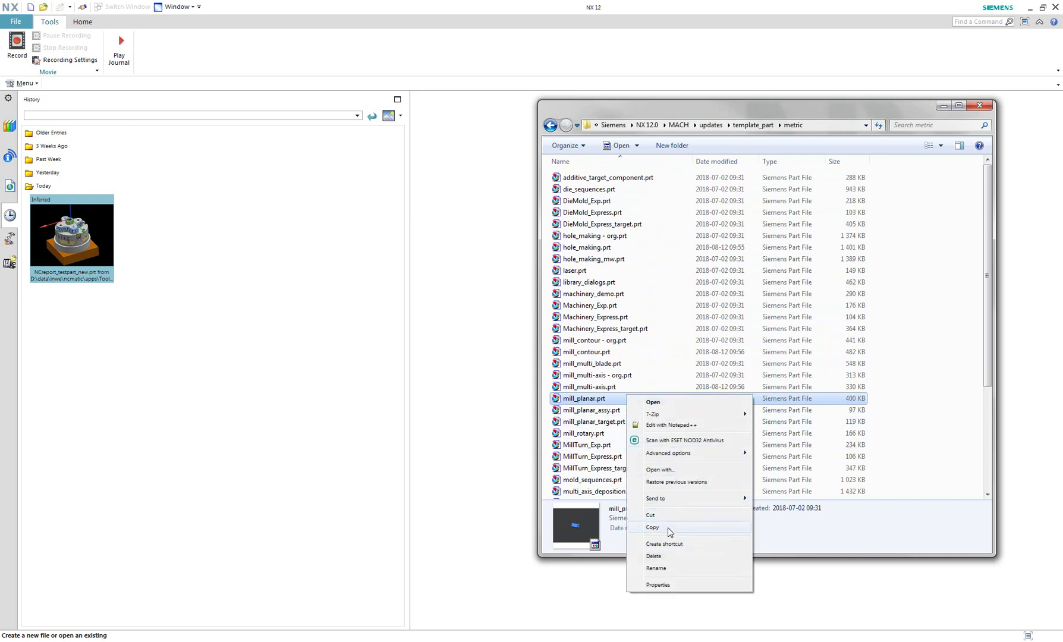
right_click(903, 411)
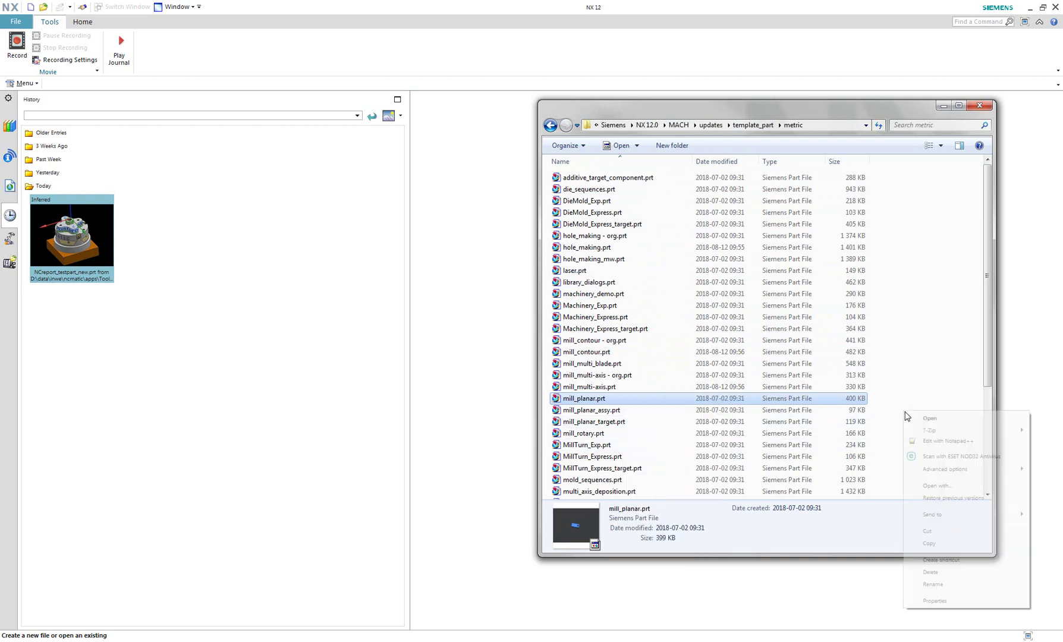
click(927, 365)
right_click(920, 410)
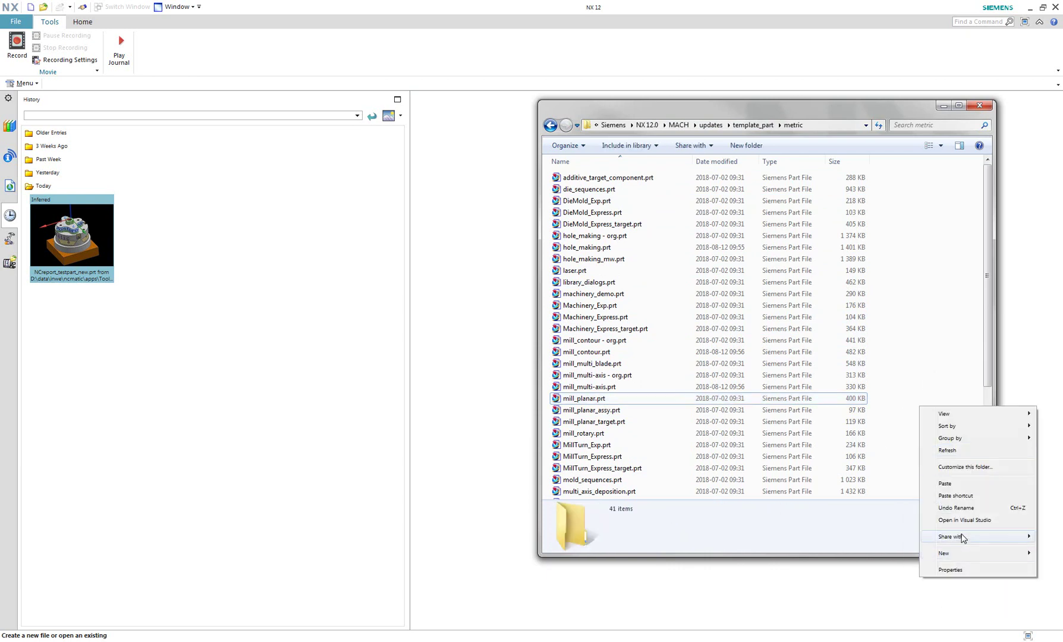
click(951, 484)
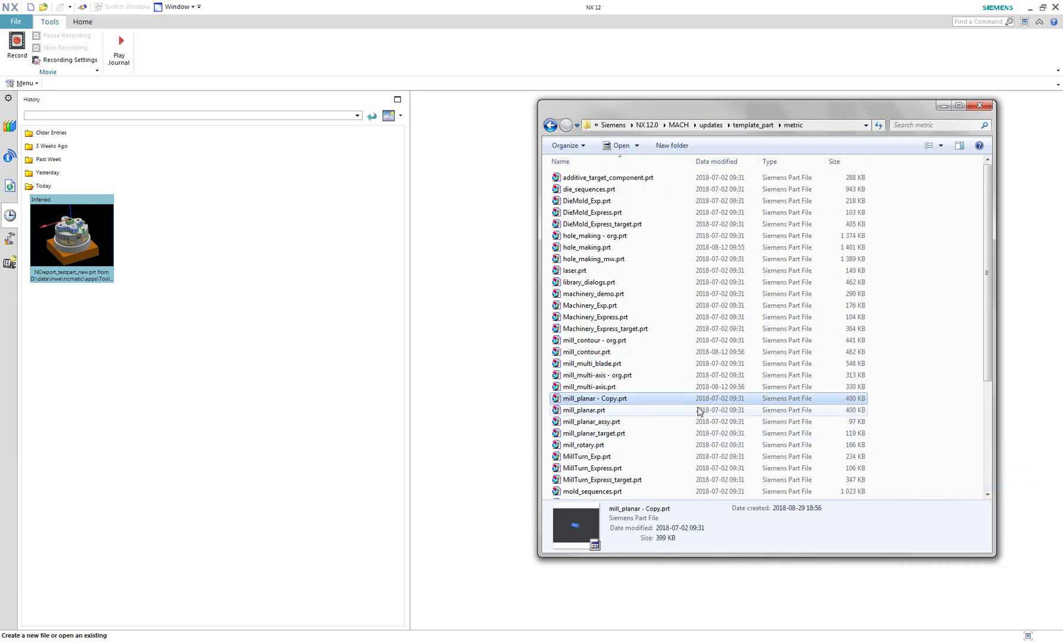
Rename the copied template file as mill_planar - org.prt.
key(F2)
key(Right)
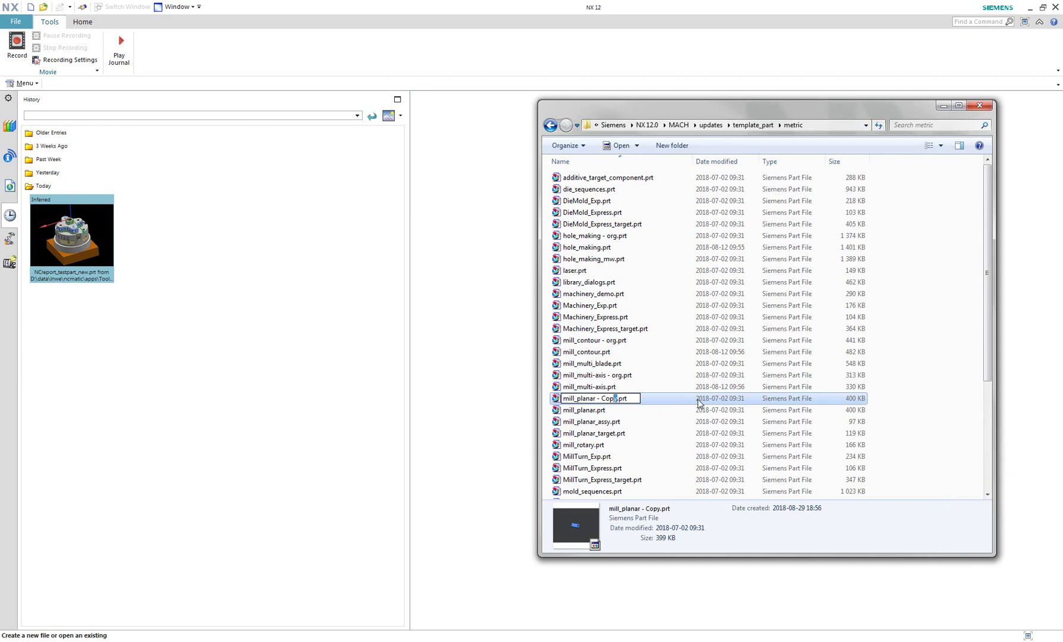
text(o)
key(Return)
Open the original mill_planar.prt in NX and switch to the Manufacturing application.
drag(645, 410, 461, 354)
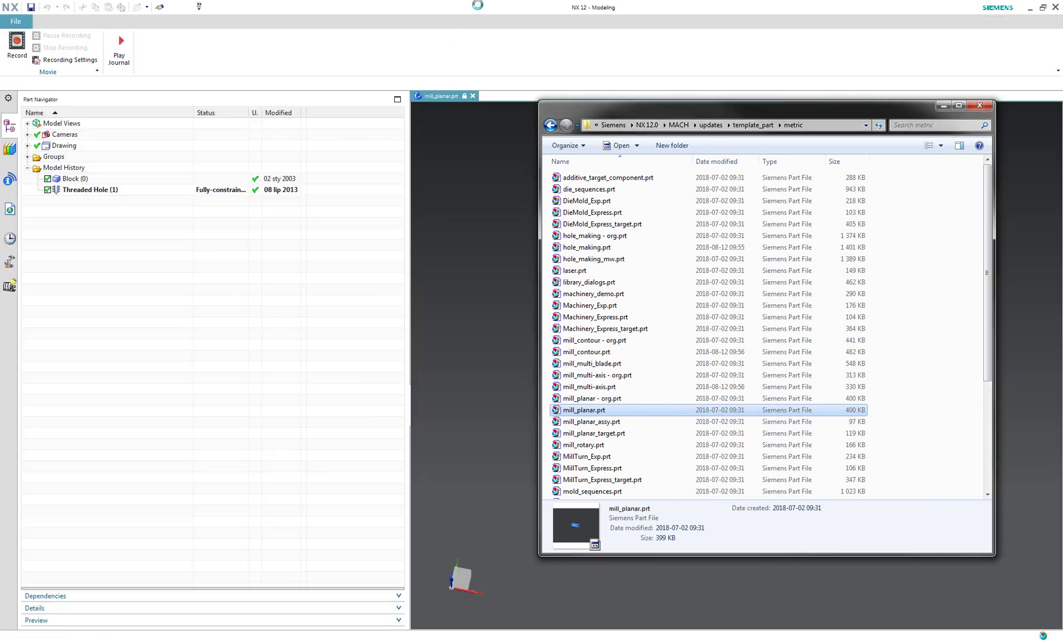
click(478, 5)
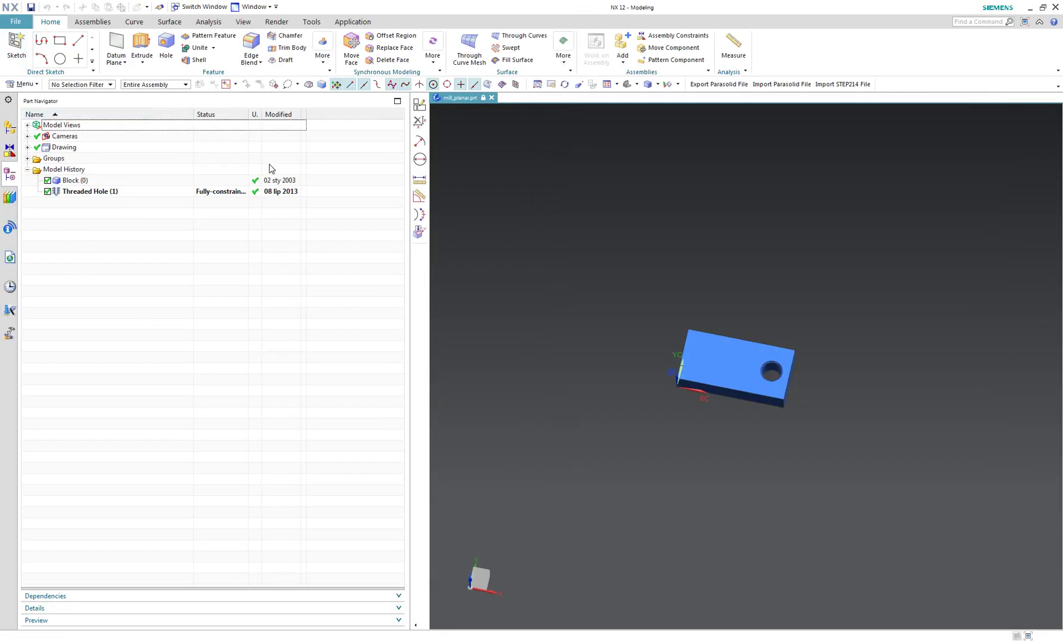
click(353, 21)
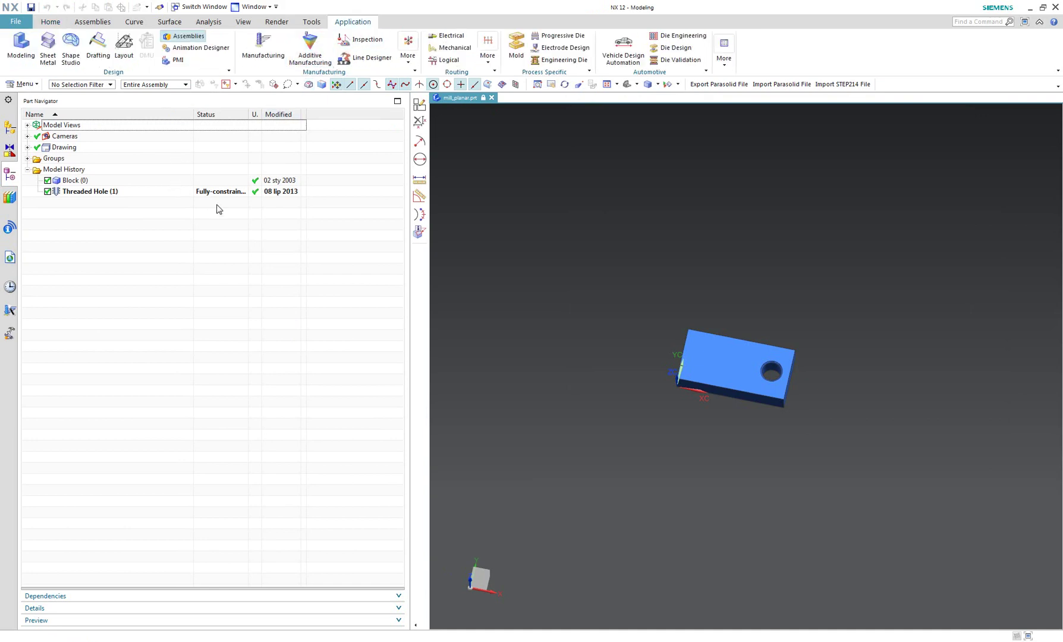
click(263, 48)
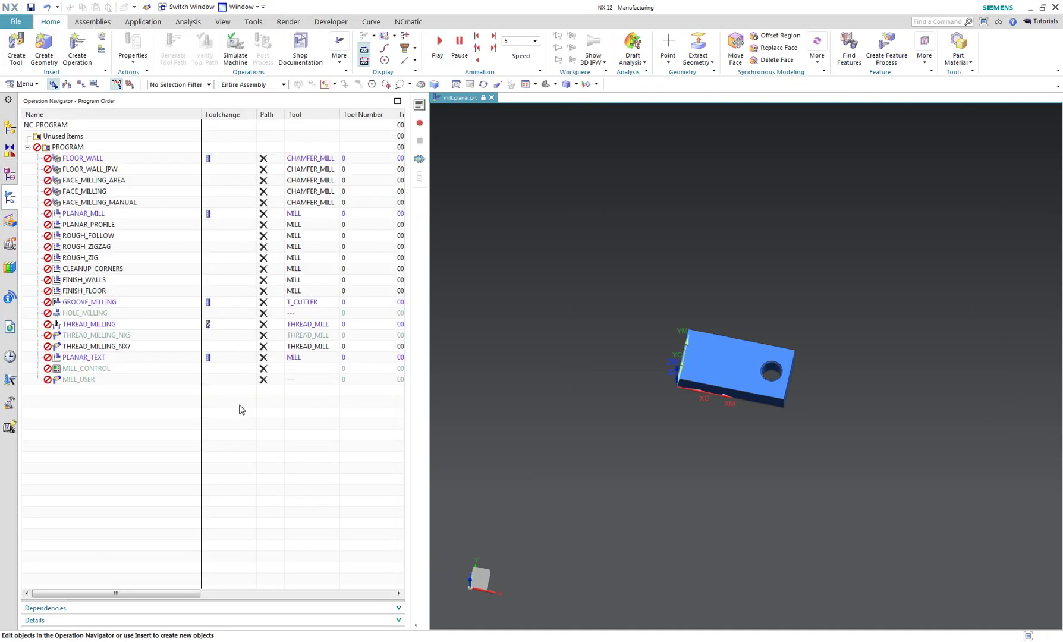
Try to modify the FLOOR_WALL operation, and close mill_planar.prt without saving.
click(94, 159)
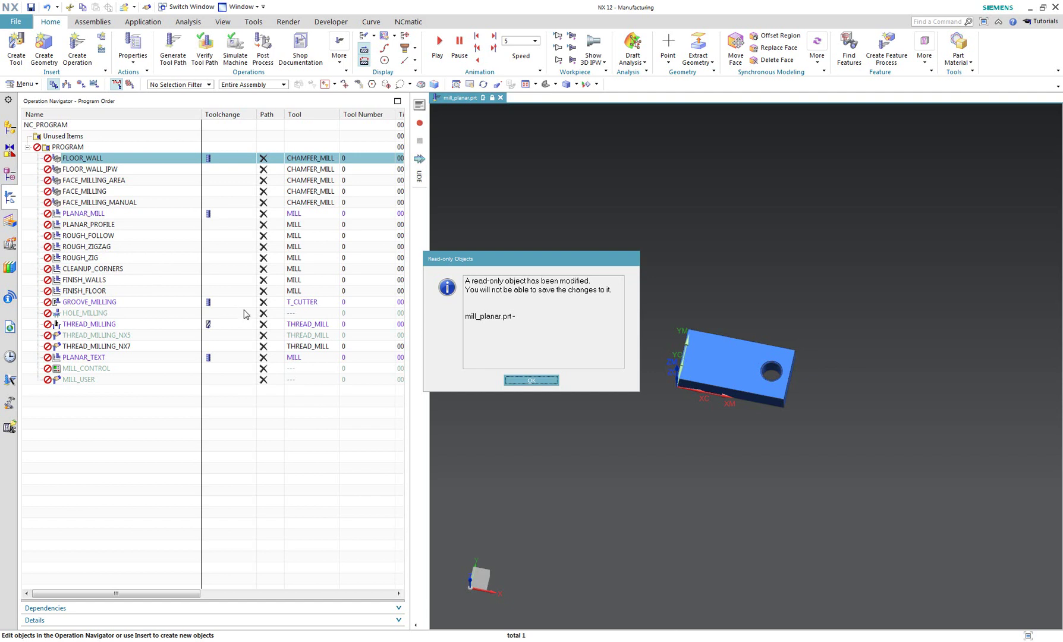
click(549, 380)
click(500, 97)
click(523, 345)
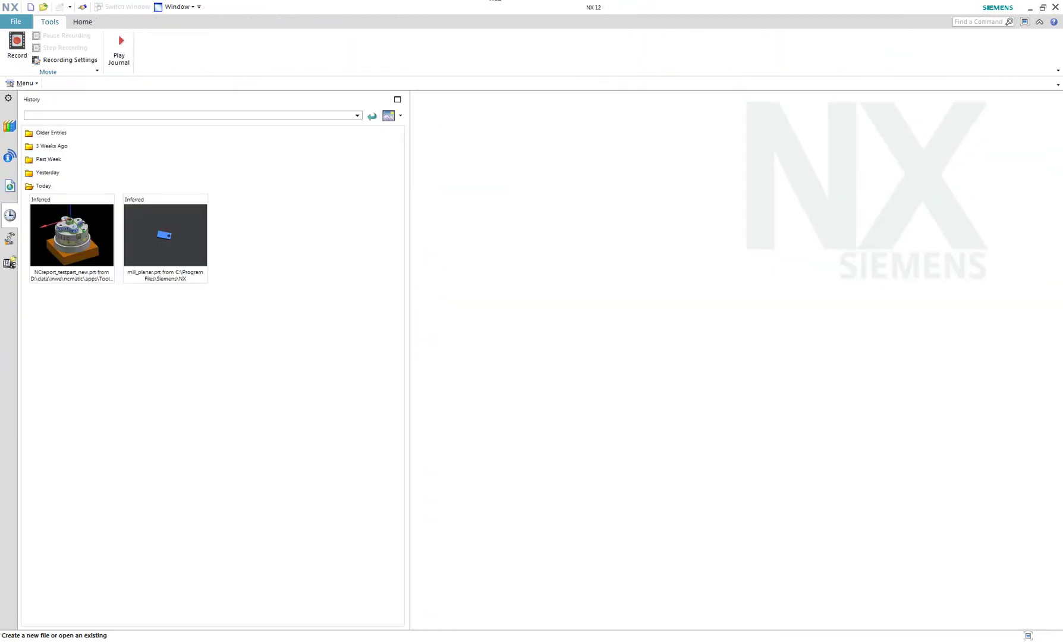
Clear the Read-only attribute of mill_planar.prt in the metric template folder.
mouse_move(345, 640)
click(265, 597)
right_click(618, 410)
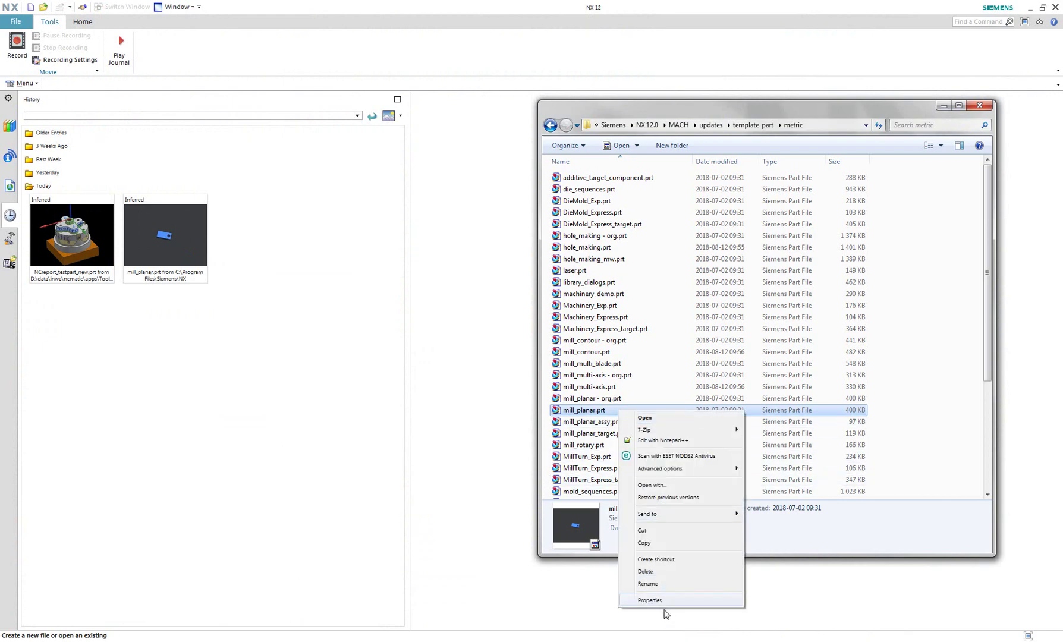
click(650, 600)
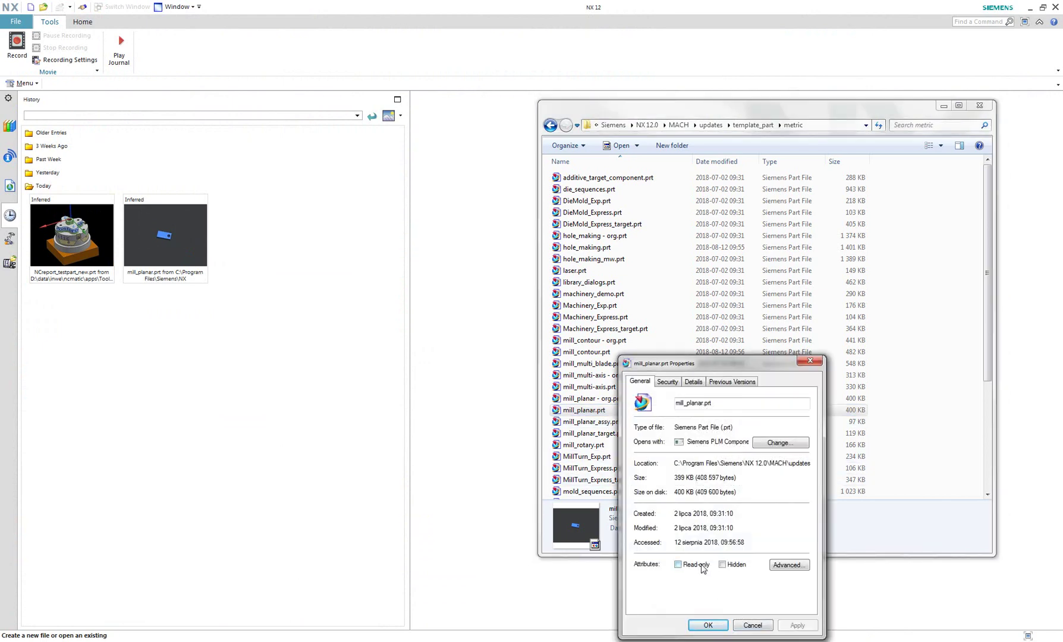
click(700, 565)
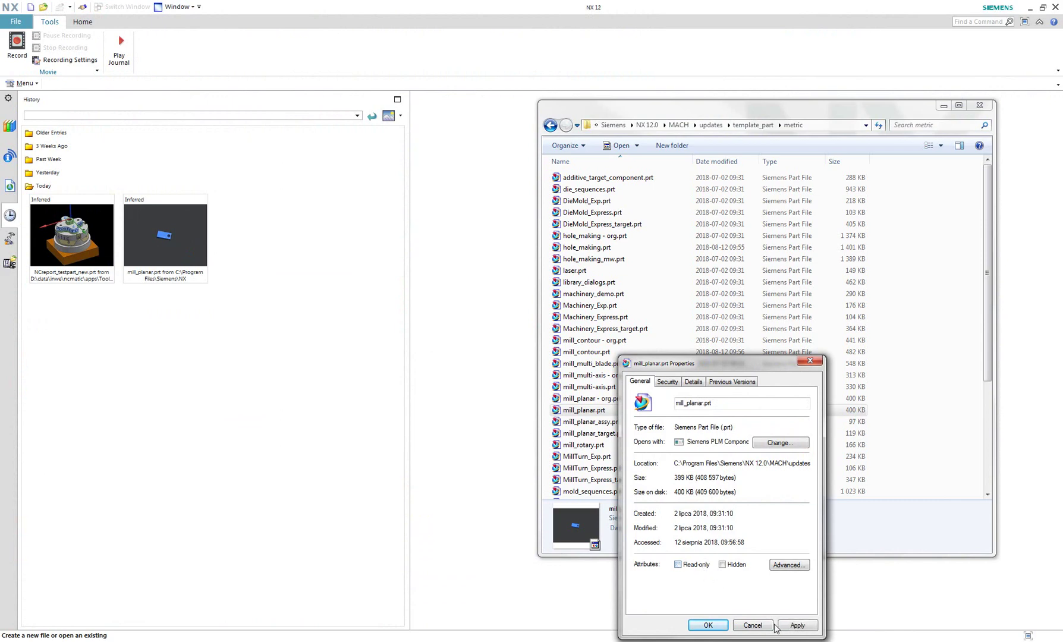
click(707, 624)
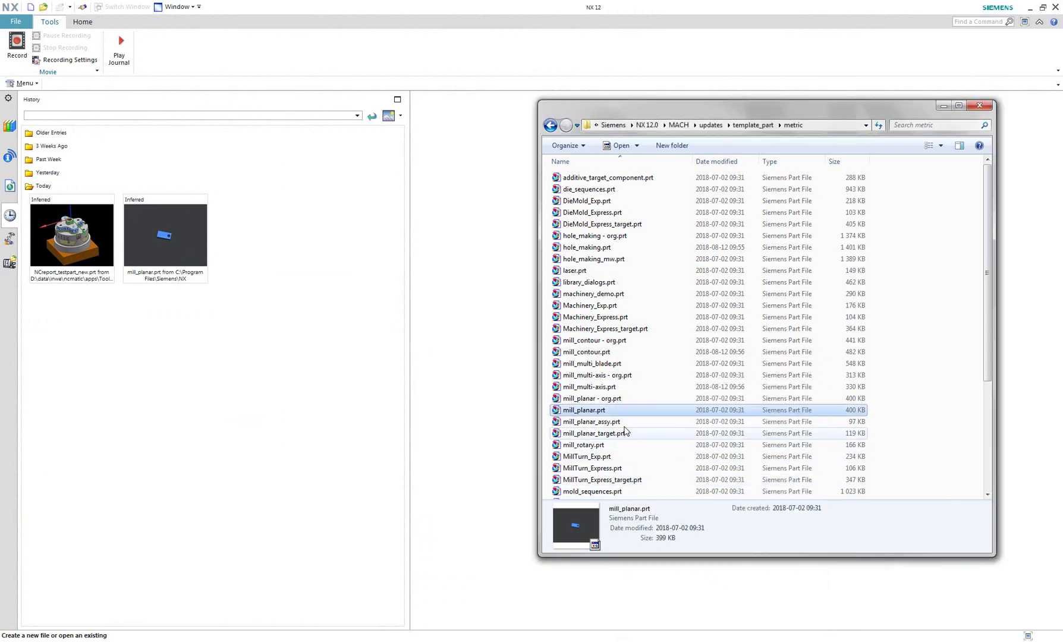
Open mill_planar.prt in NX and switch to the Manufacturing application.
drag(632, 412, 474, 415)
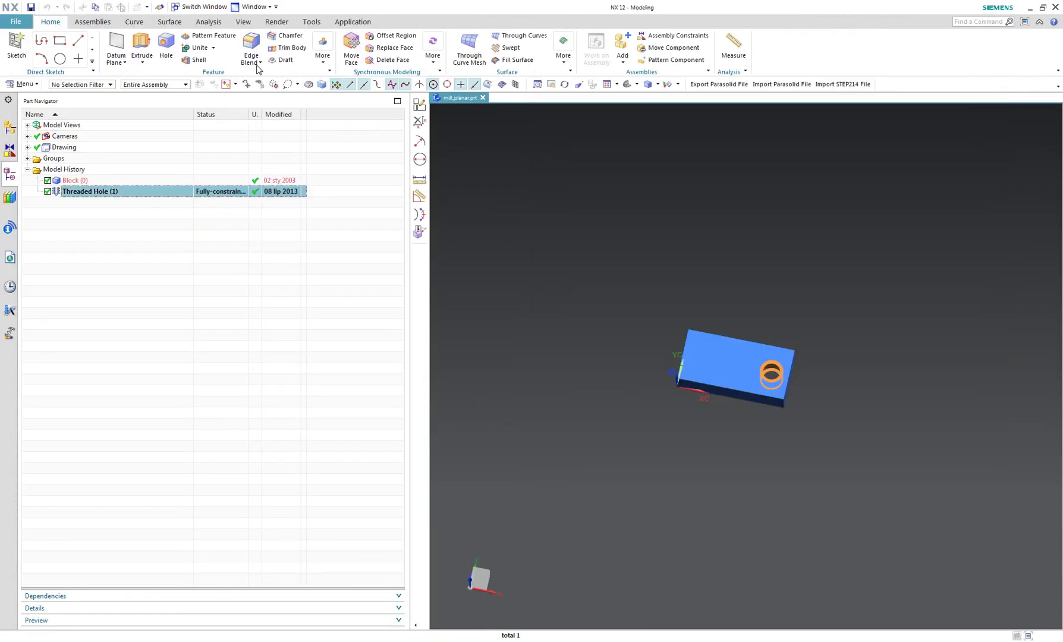
click(351, 22)
click(264, 43)
click(123, 247)
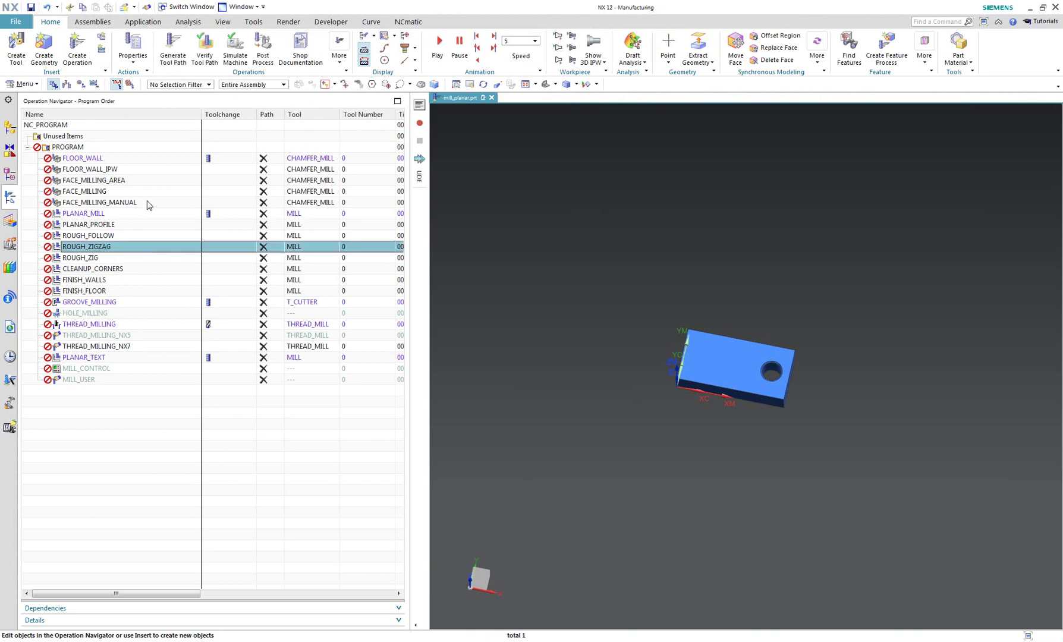
Examine the FLOOR_WALL and FLOOR_WALL_IPW operation dialogs, cancelling each without changes.
click(147, 202)
double_click(98, 158)
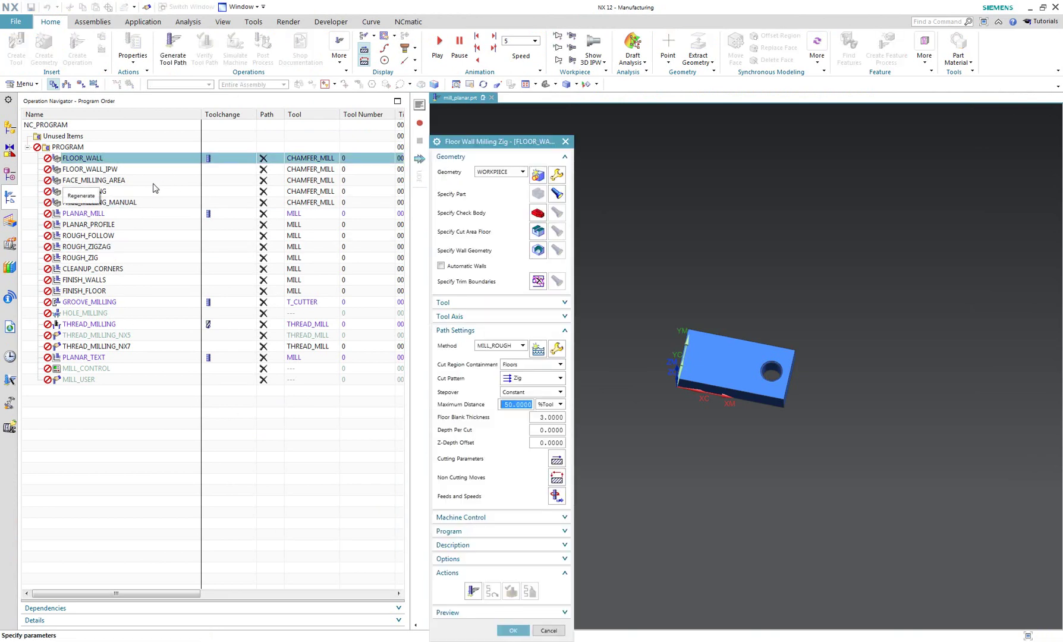
key(Escape)
double_click(124, 168)
key(Escape)
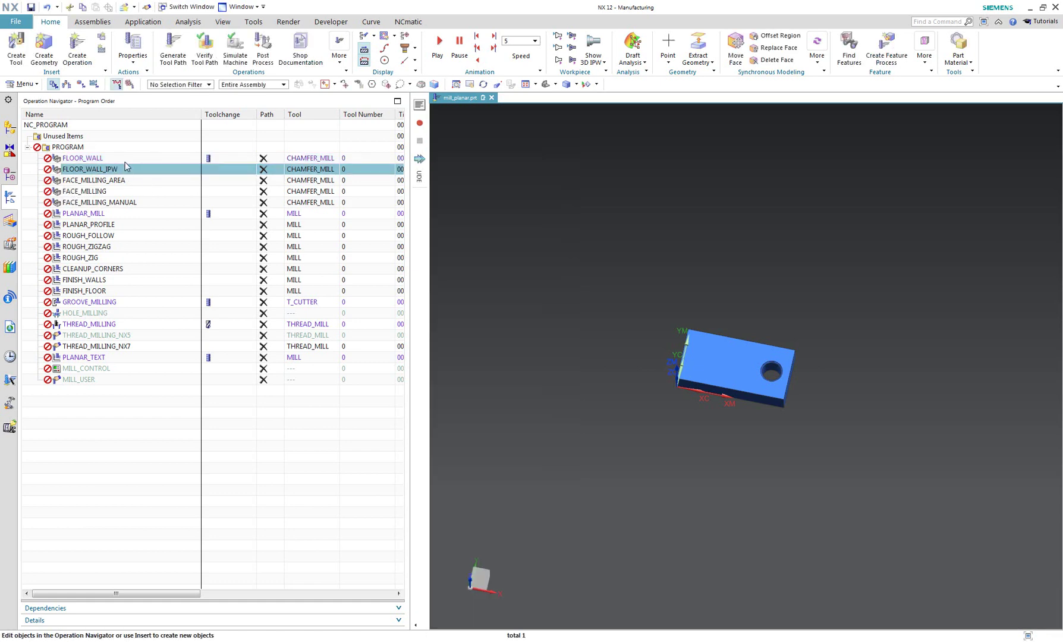
Select all operations from FLOOR_WALL to MILL_USER, start customizing their dialogs, and convert the FLOOR_WALL dialog to Explorer.
click(124, 161)
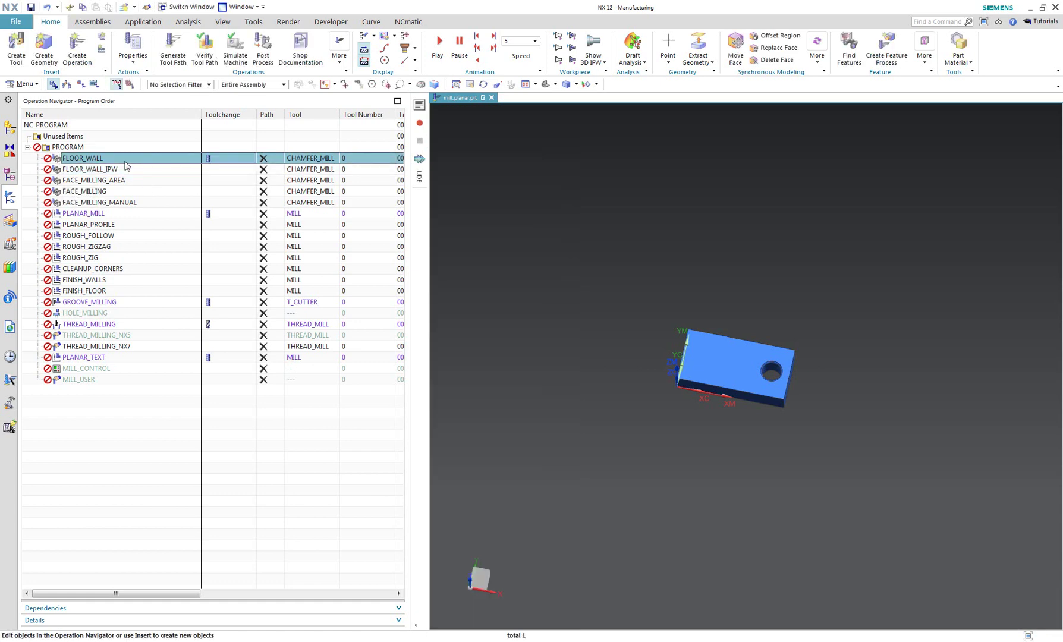
shift+click(102, 381)
right_click(102, 381)
mouse_move(143, 525)
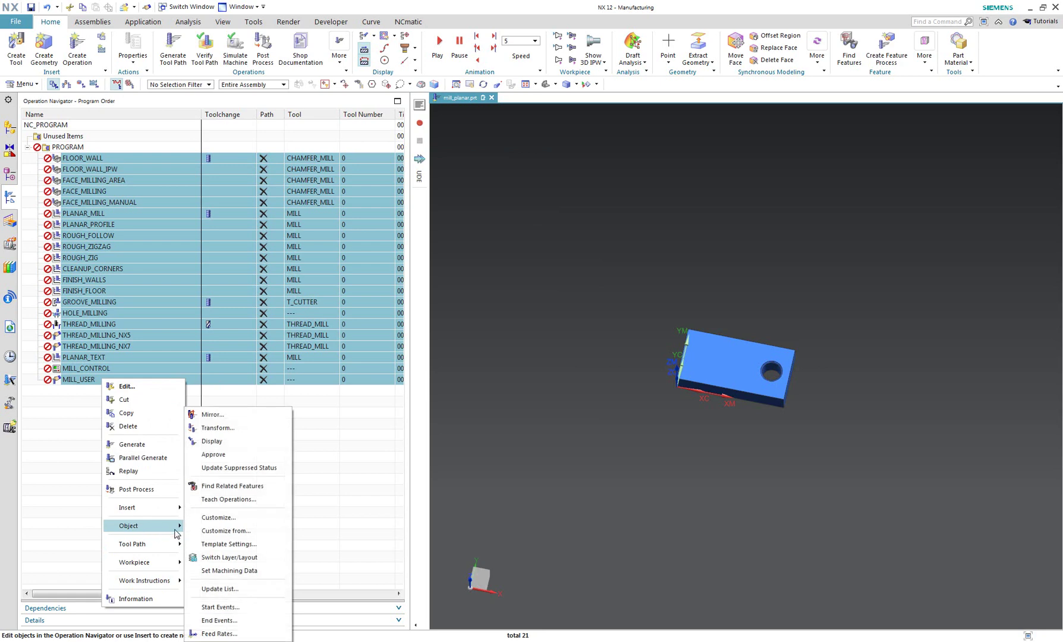
click(253, 517)
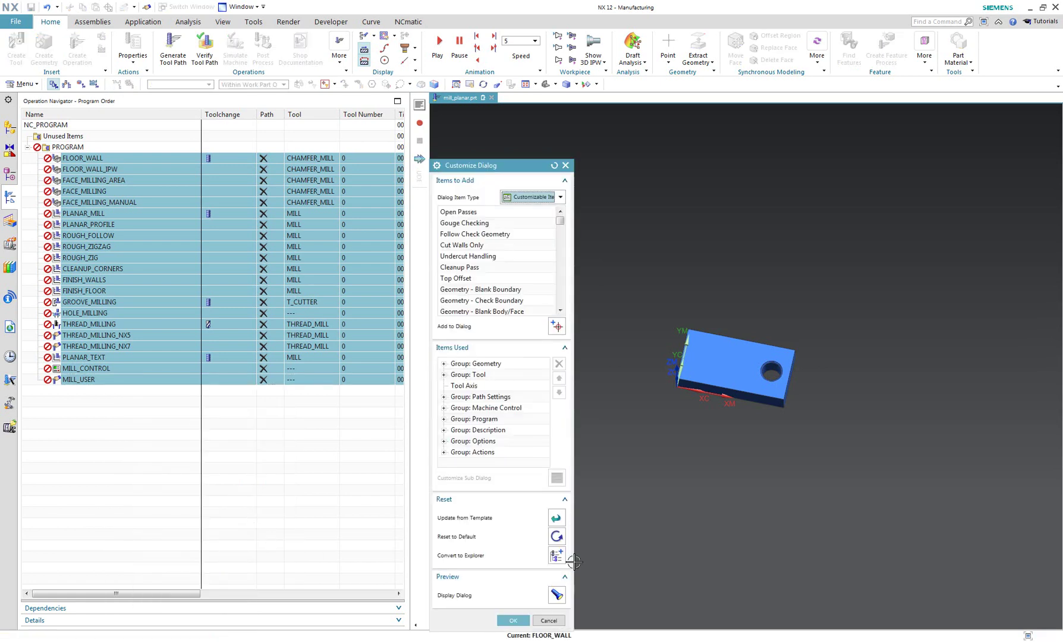
click(557, 556)
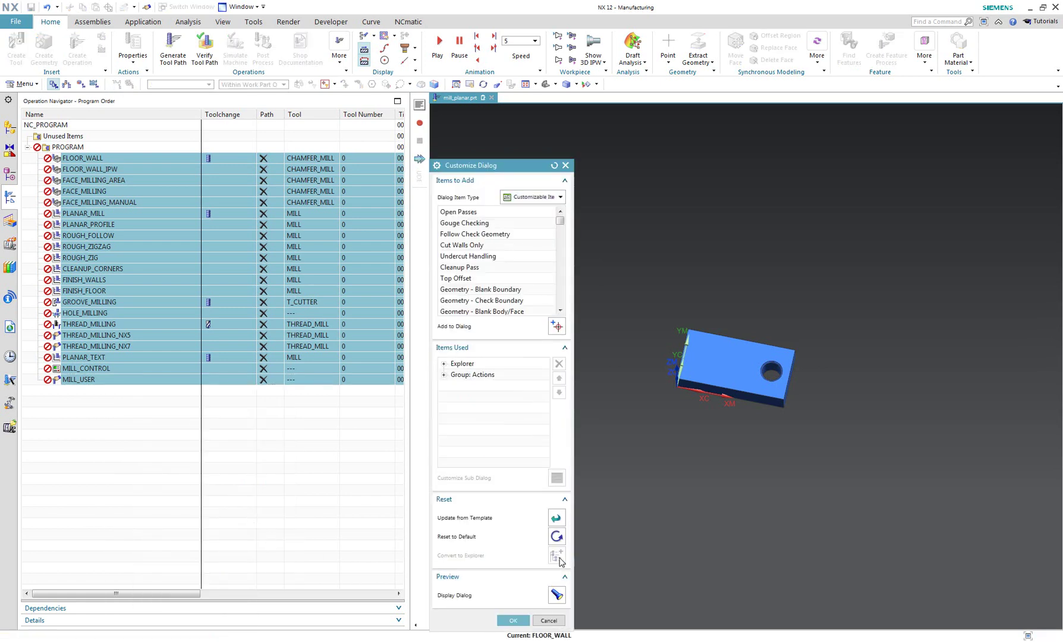
click(499, 617)
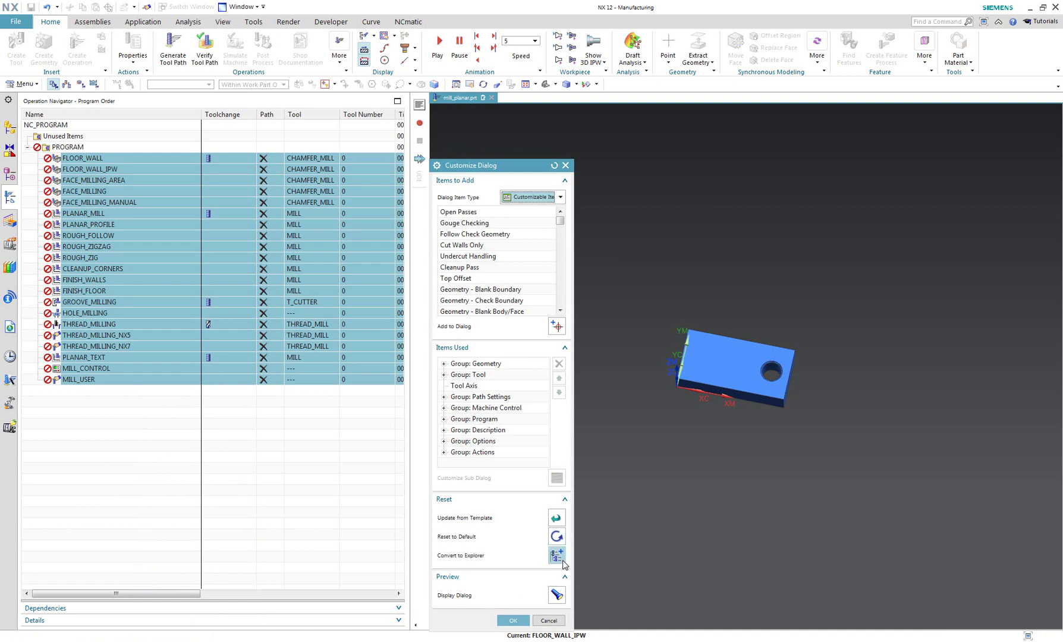
Convert the dialogs of the remaining selected operations, FLOOR_WALL_IPW through MILL_USER, to Explorer one after another.
click(557, 556)
click(512, 620)
click(557, 556)
click(512, 620)
click(557, 556)
click(513, 620)
click(557, 556)
click(513, 620)
click(559, 562)
middle_click(558, 560)
click(559, 561)
middle_click(558, 561)
click(558, 561)
middle_click(557, 560)
click(557, 559)
click(557, 559)
middle_click(557, 560)
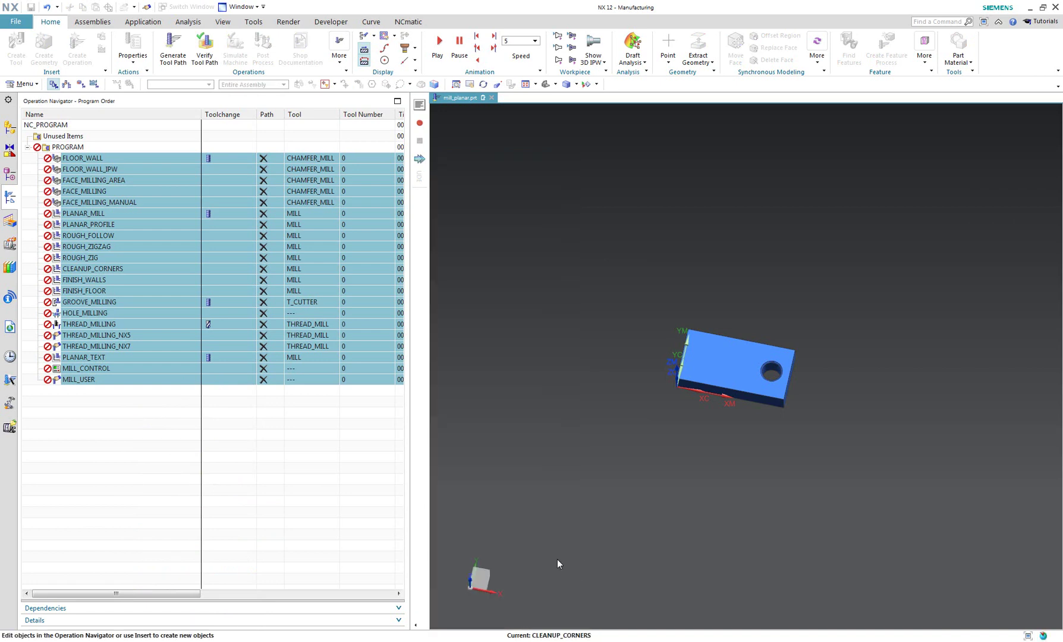
click(557, 559)
middle_click(557, 560)
click(557, 559)
middle_click(557, 559)
click(556, 560)
middle_click(556, 559)
click(557, 559)
middle_click(557, 559)
click(557, 559)
middle_click(556, 560)
click(557, 559)
middle_click(557, 559)
middle_click(557, 559)
middle_click(557, 559)
middle_click(559, 564)
click(559, 563)
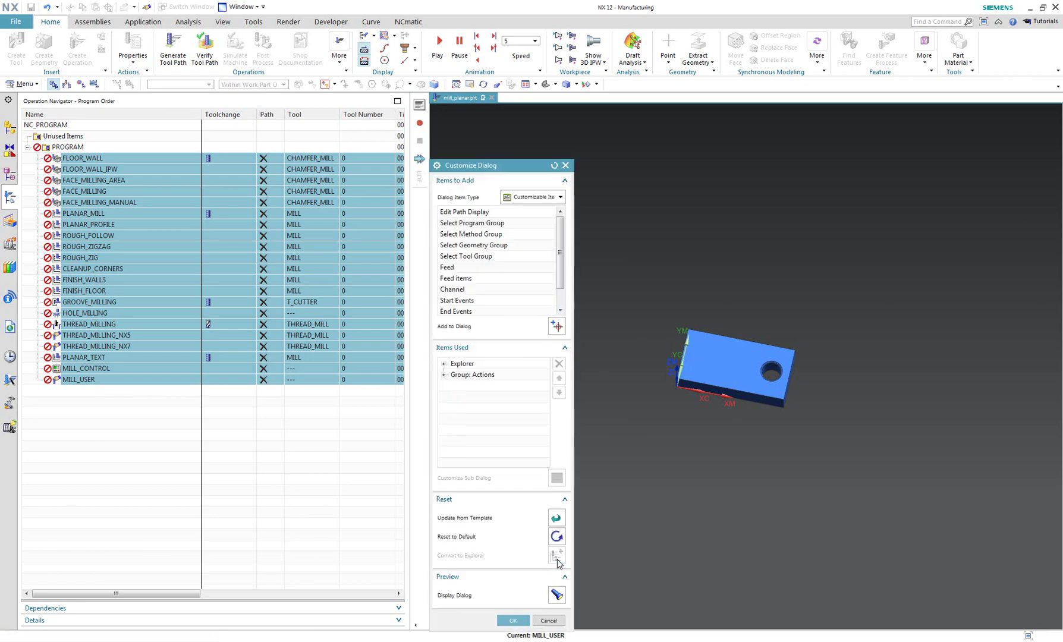
middle_click(558, 562)
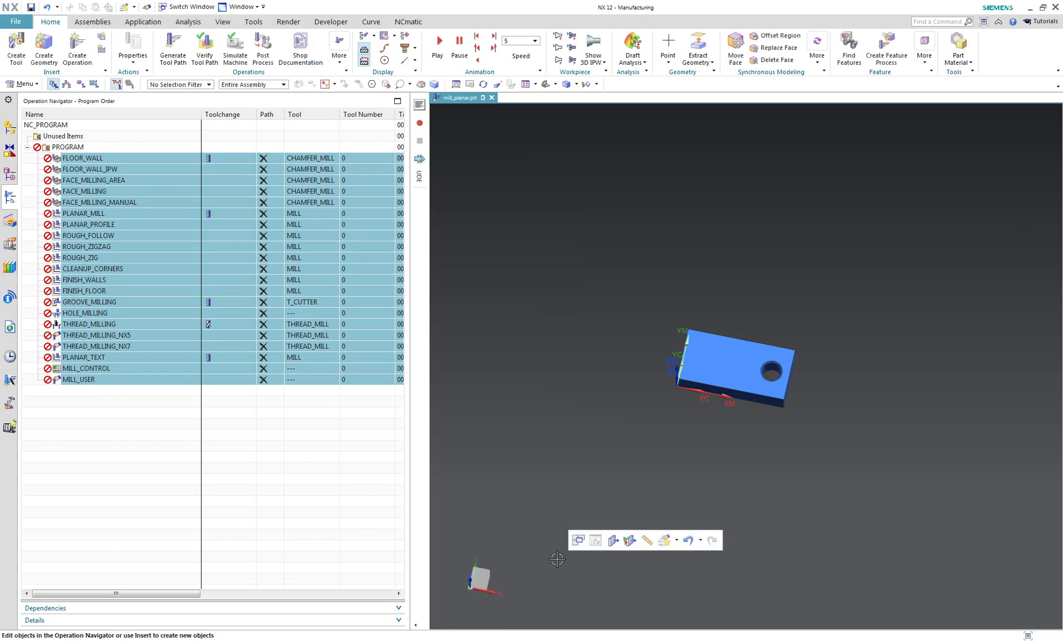
Save the converted mill_planar.prt template and close it.
click(300, 500)
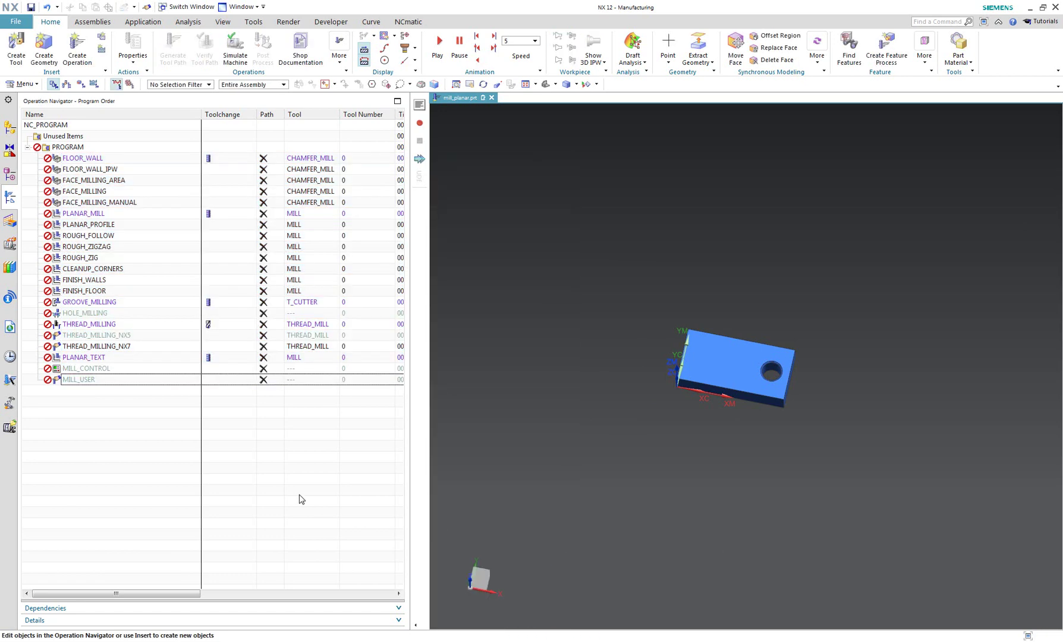
key(ctrl+s)
click(15, 22)
mouse_move(33, 71)
click(142, 67)
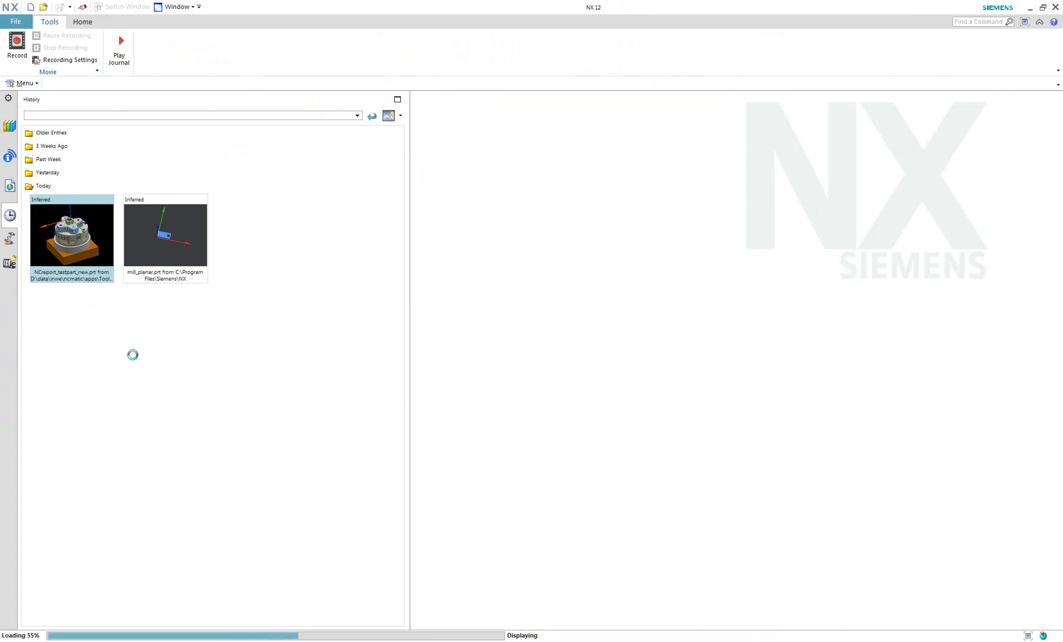
Open NCreport_testpart_new.prt from the history of recent parts and dismiss its information listing.
click(85, 278)
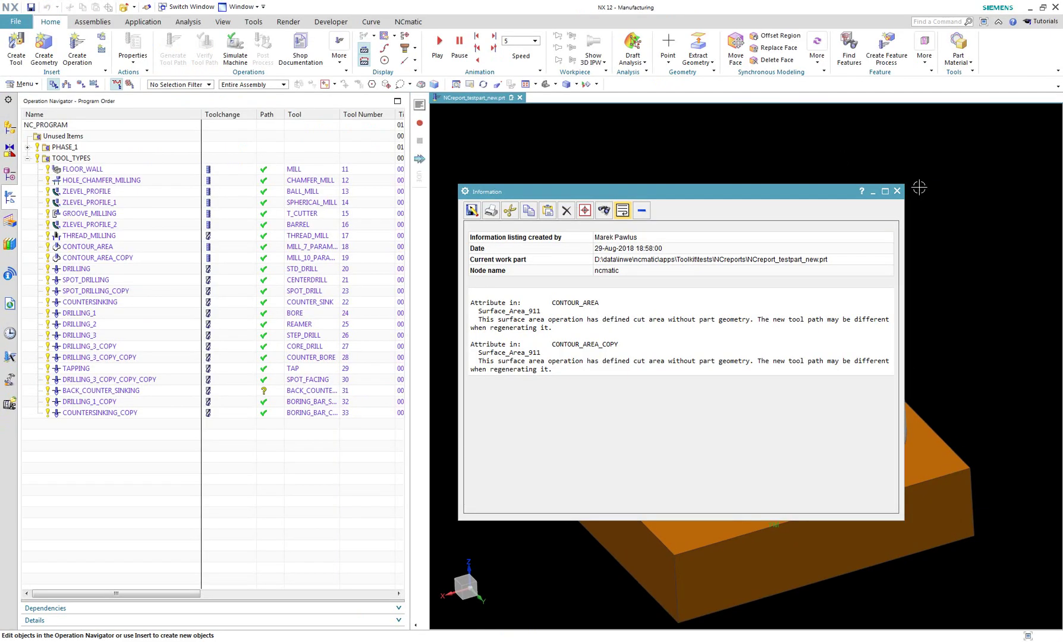
click(897, 191)
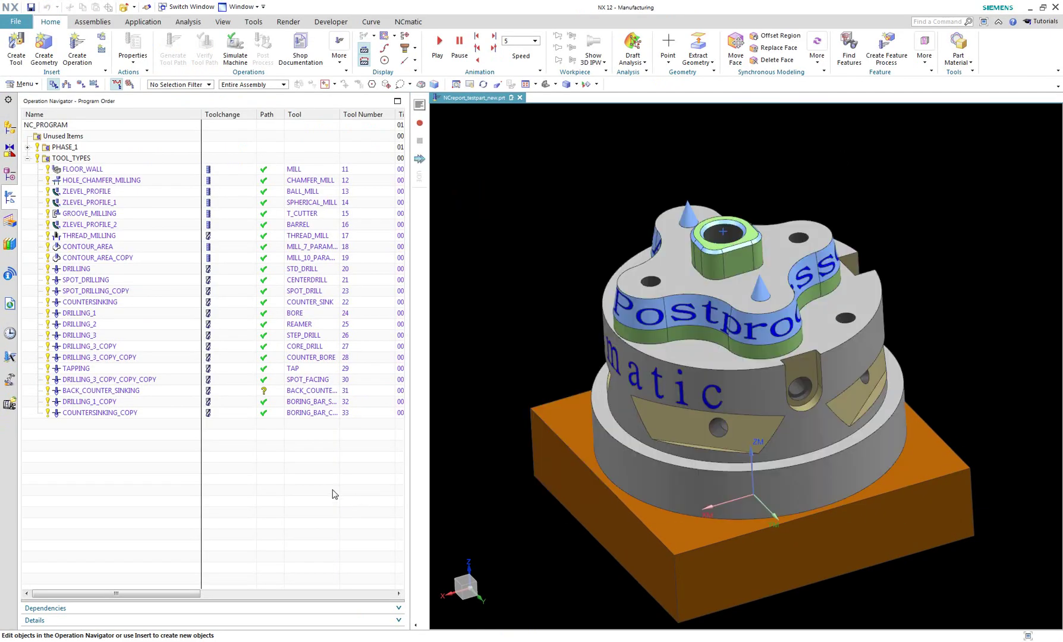
Start new FLOOR_WALL and FINISH_FLOOR operations to examine their dialog layout, cancelling each one.
click(76, 47)
double_click(453, 234)
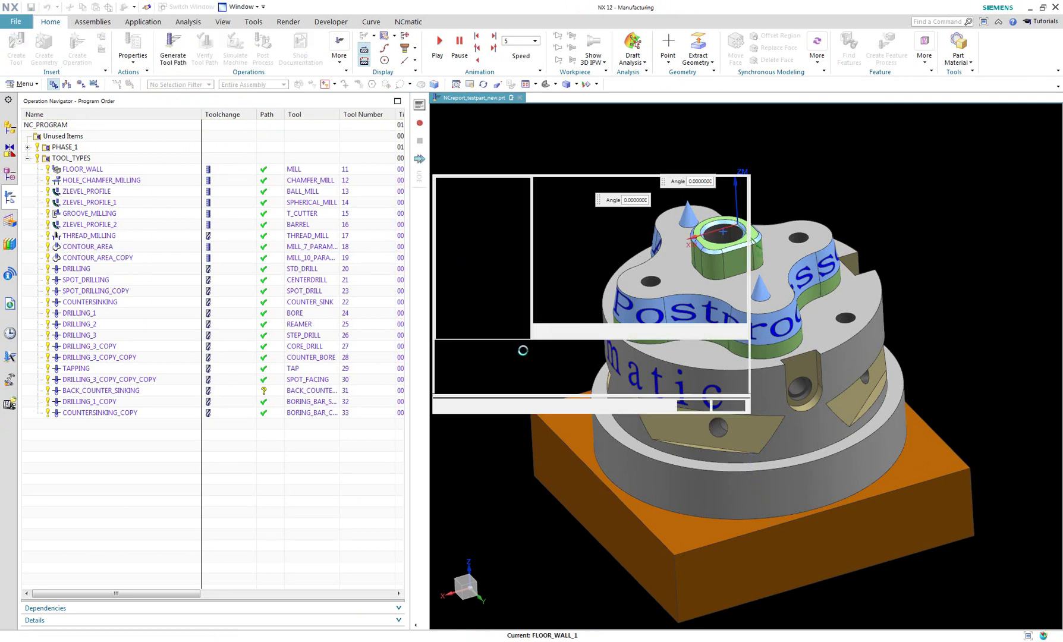
click(728, 405)
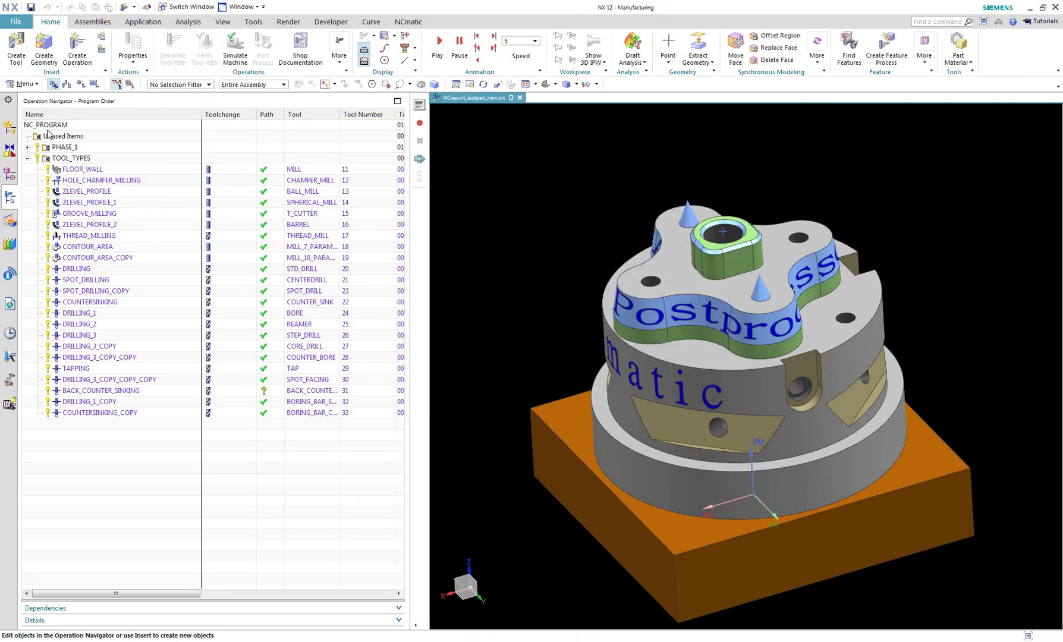
click(76, 48)
double_click(492, 252)
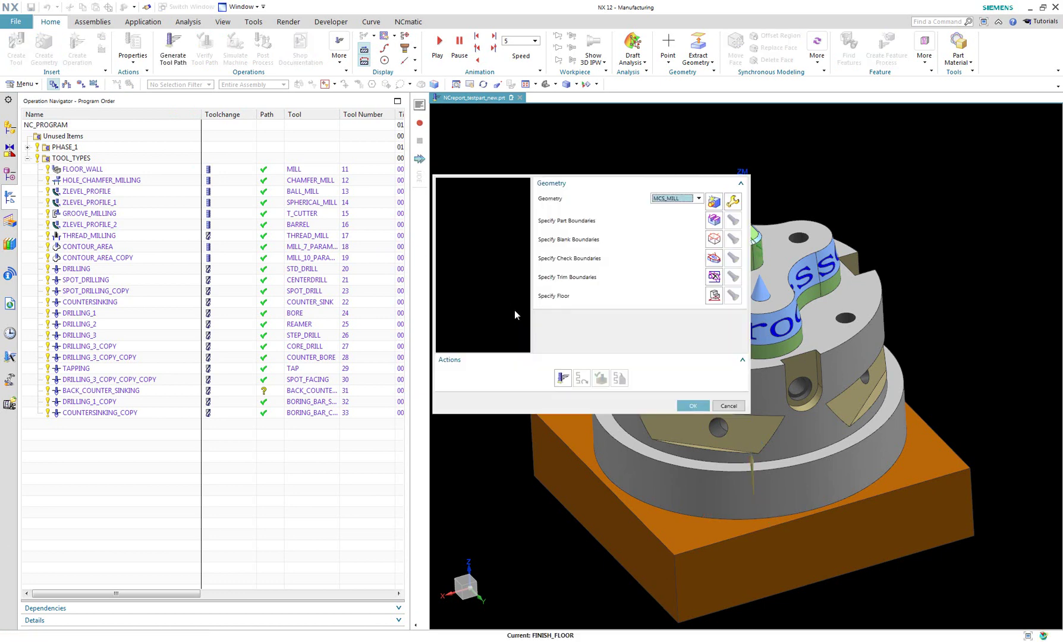
key(Escape)
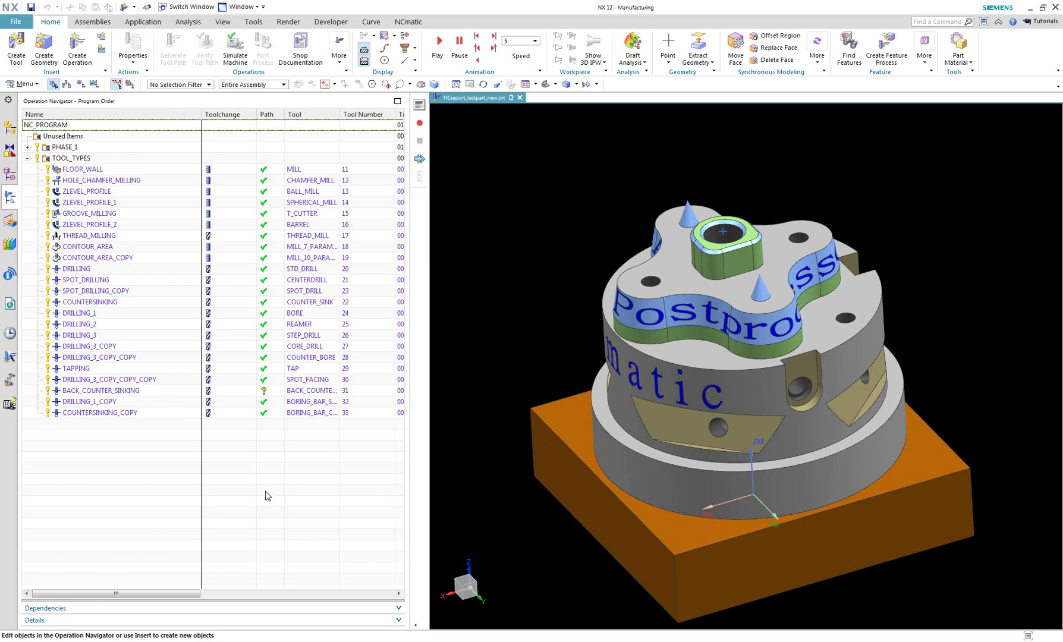
Select everything from PHASE_1 through the TOOL_TYPES operations and run the Class1.cs journal from the resetDialogs folder.
click(28, 147)
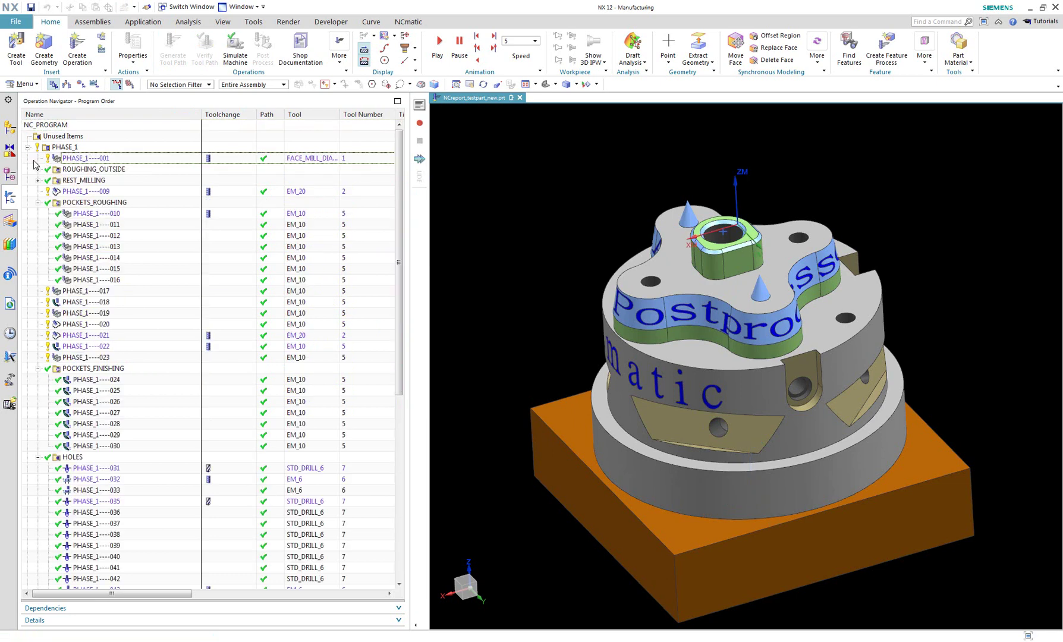
click(516, 324)
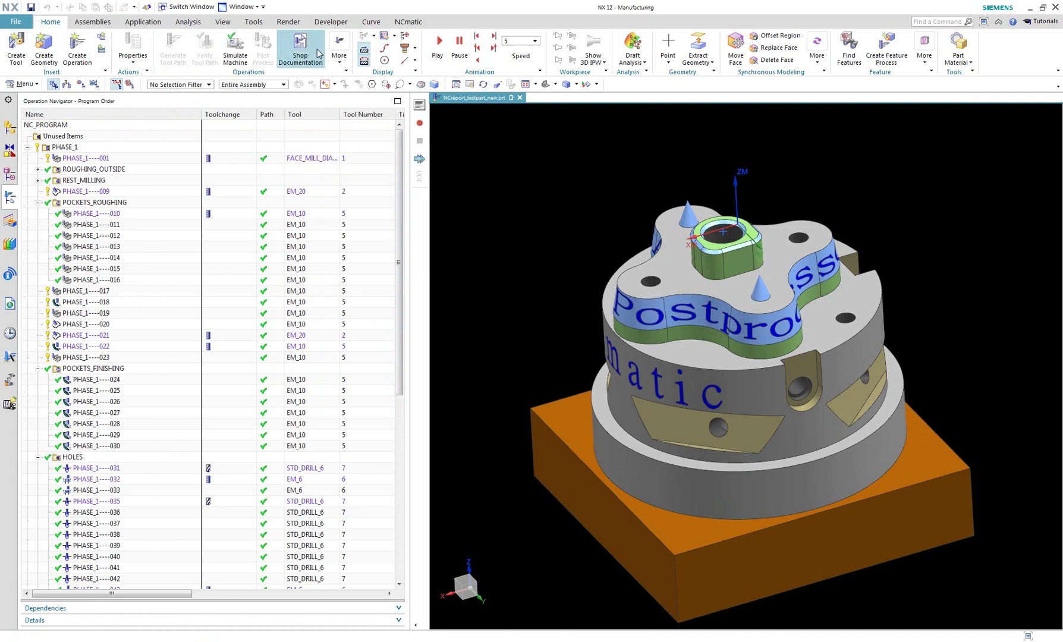
click(332, 21)
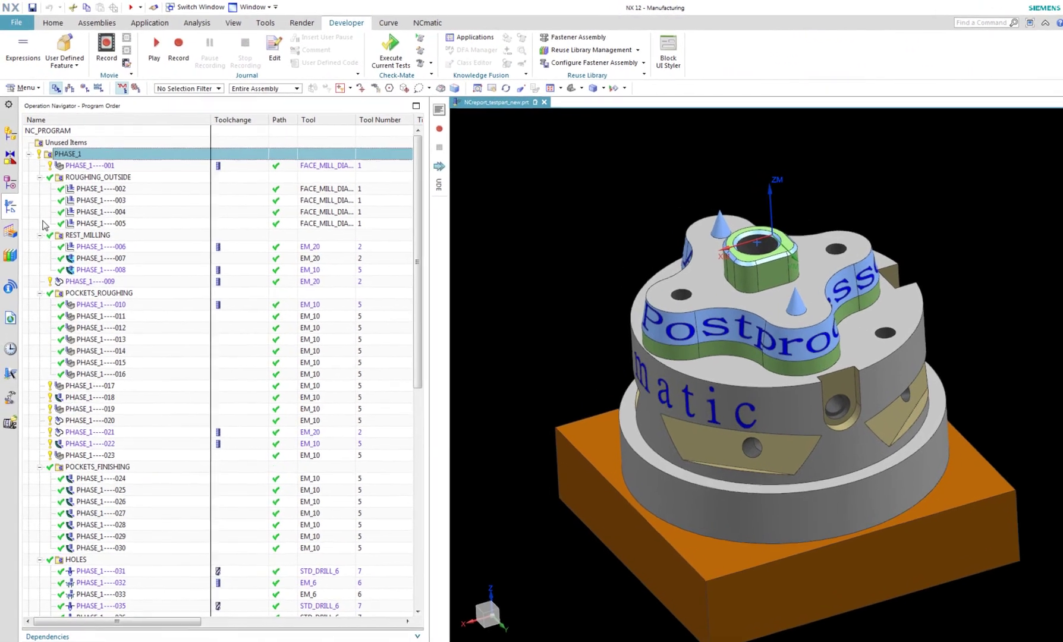
scroll(50, 215, down, 6)
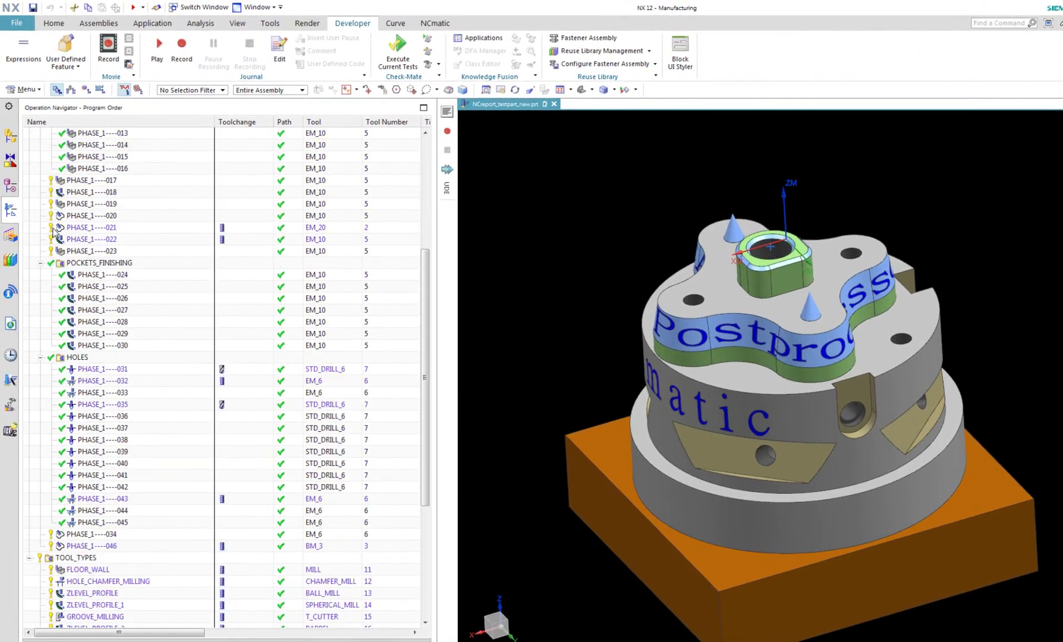
scroll(82, 326, down, 6)
shift+click(146, 617)
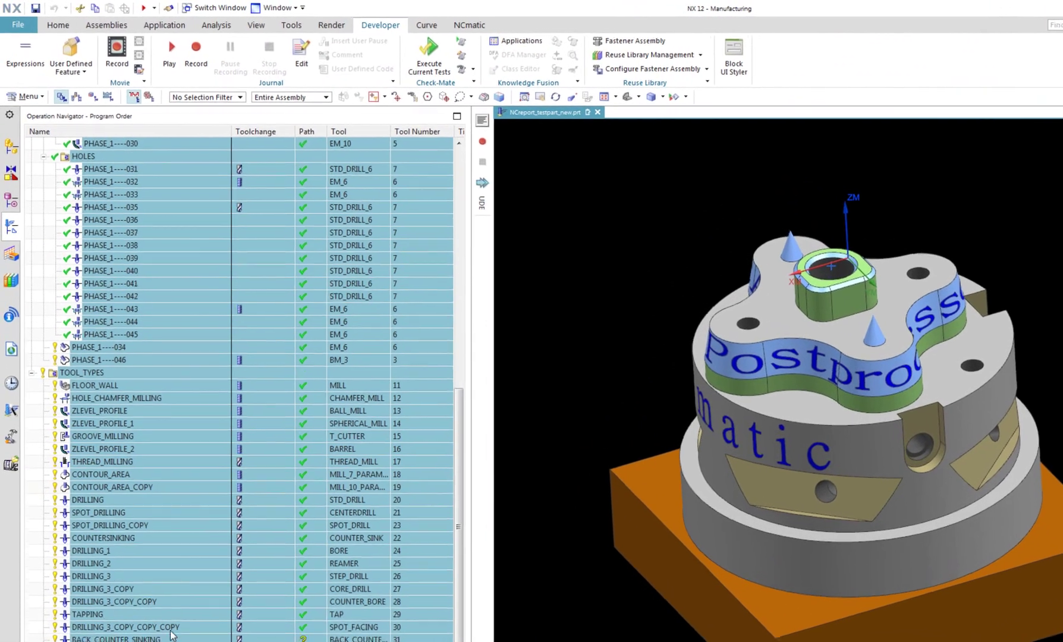
scroll(160, 482, up, 12)
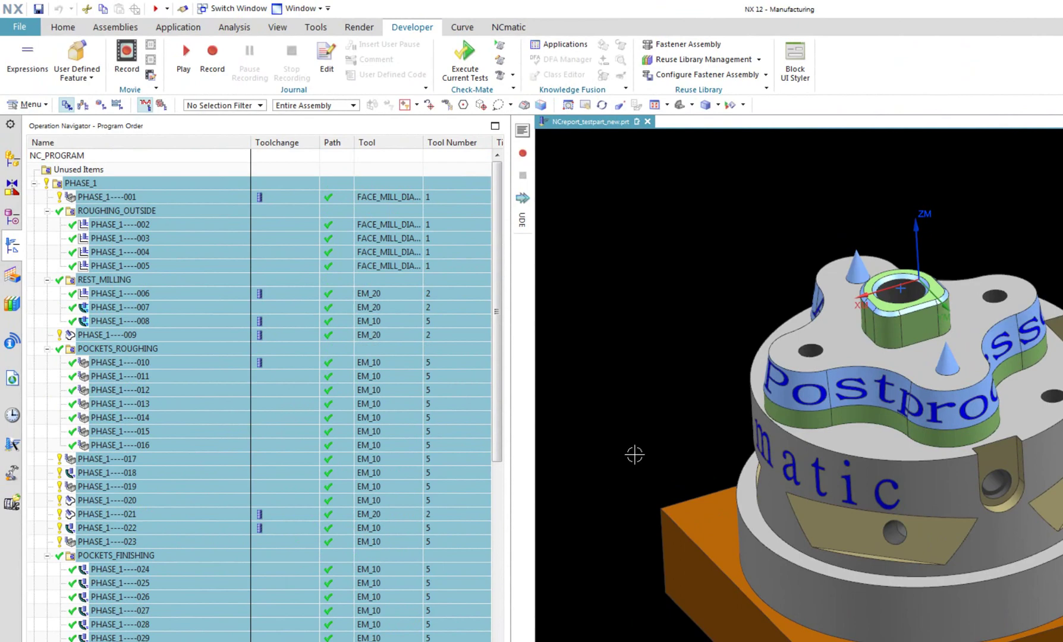
click(183, 56)
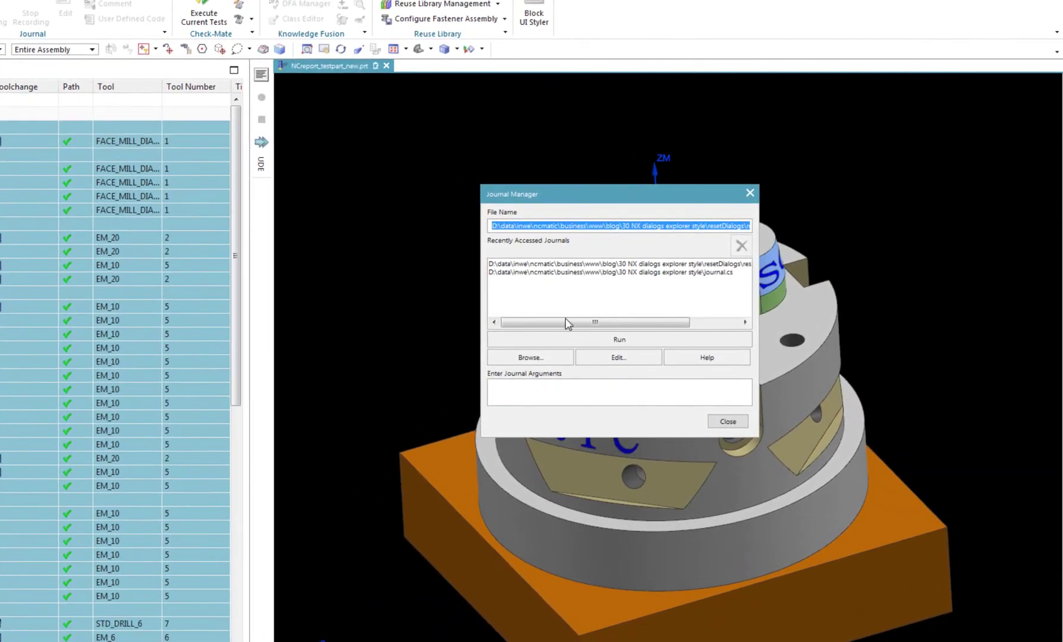
click(535, 359)
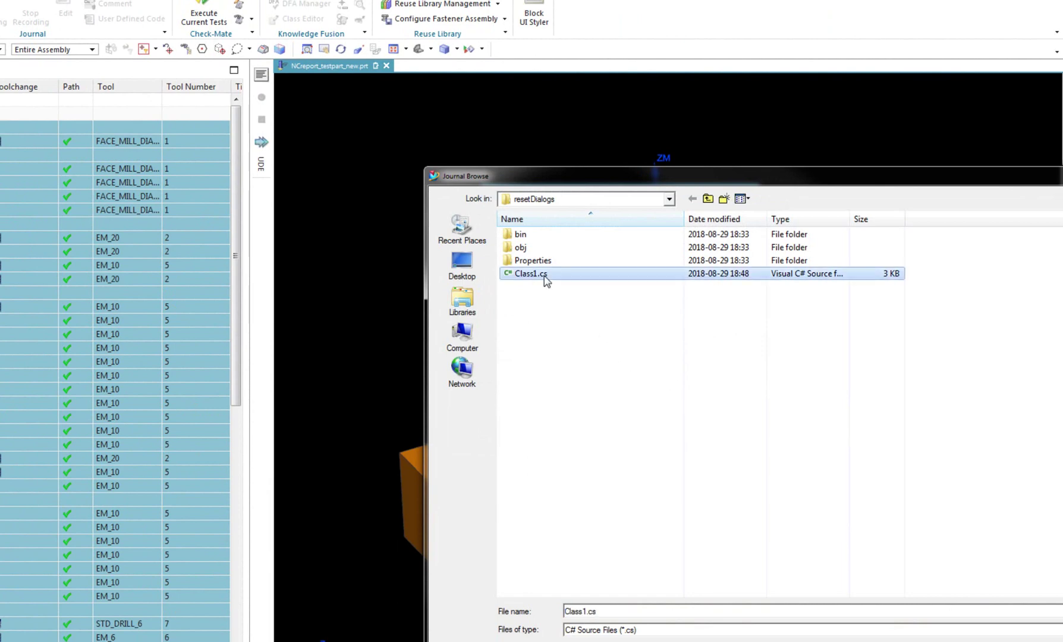
double_click(546, 281)
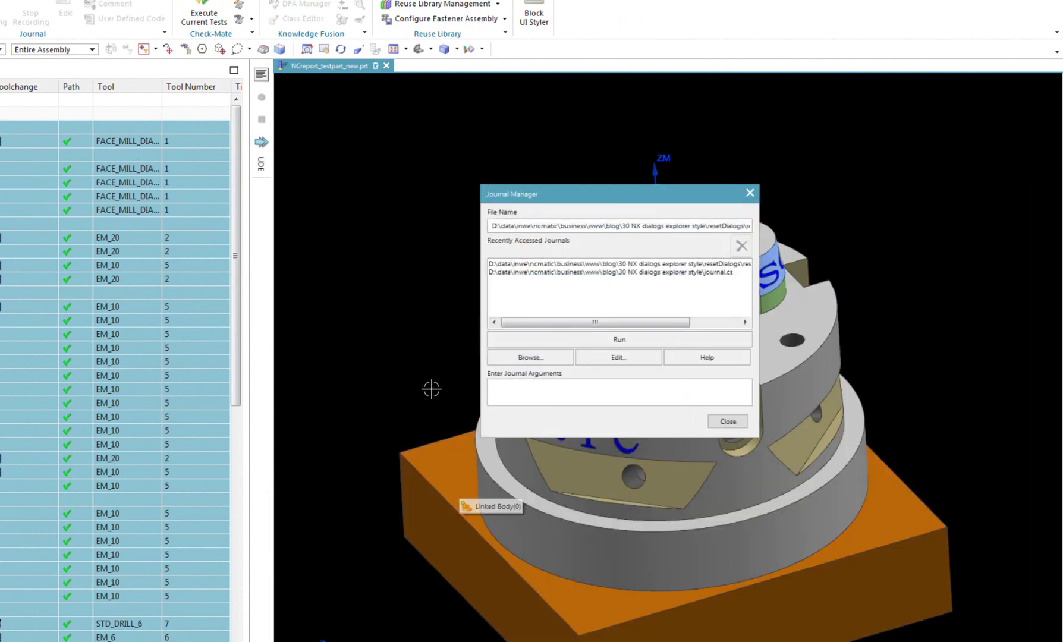
click(527, 343)
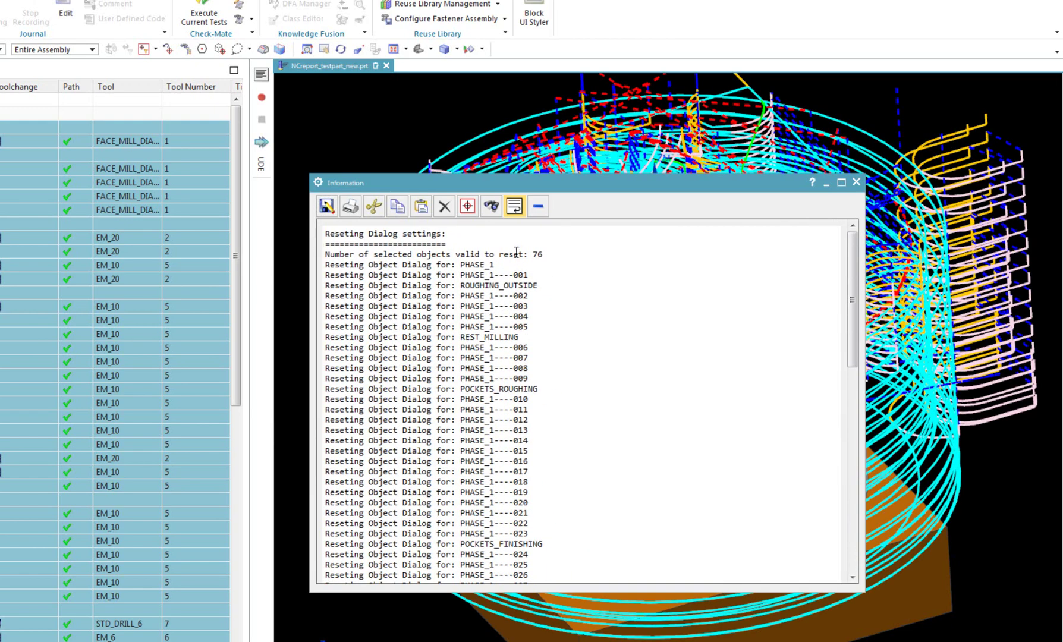
Review the journal's listing of reset object dialogs down to its last entry and close it.
drag(515, 253, 646, 268)
click(605, 275)
scroll(579, 332, down, 14)
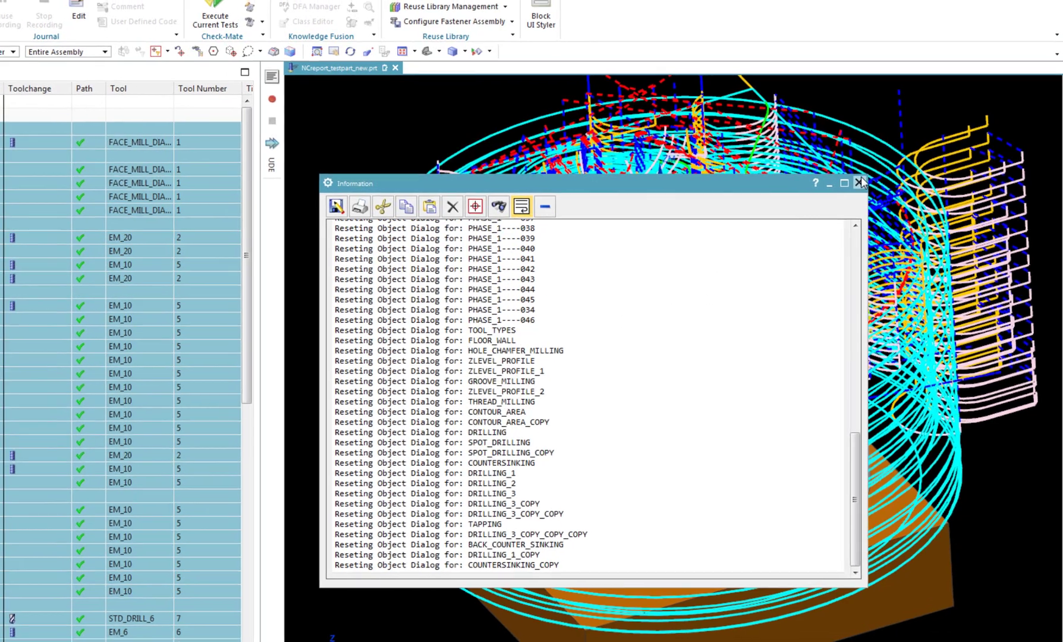
click(855, 182)
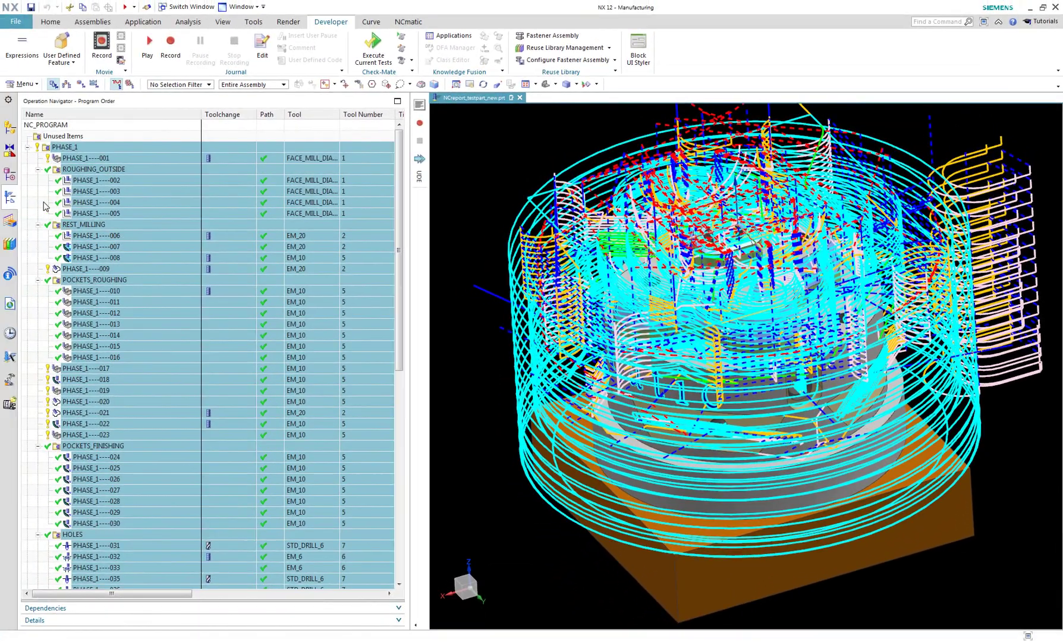
Open the PHASE_1----002 and PHASE_1----005 operations to examine their Planar Mill dialog layout, closing each without changes.
key(Escape)
double_click(96, 181)
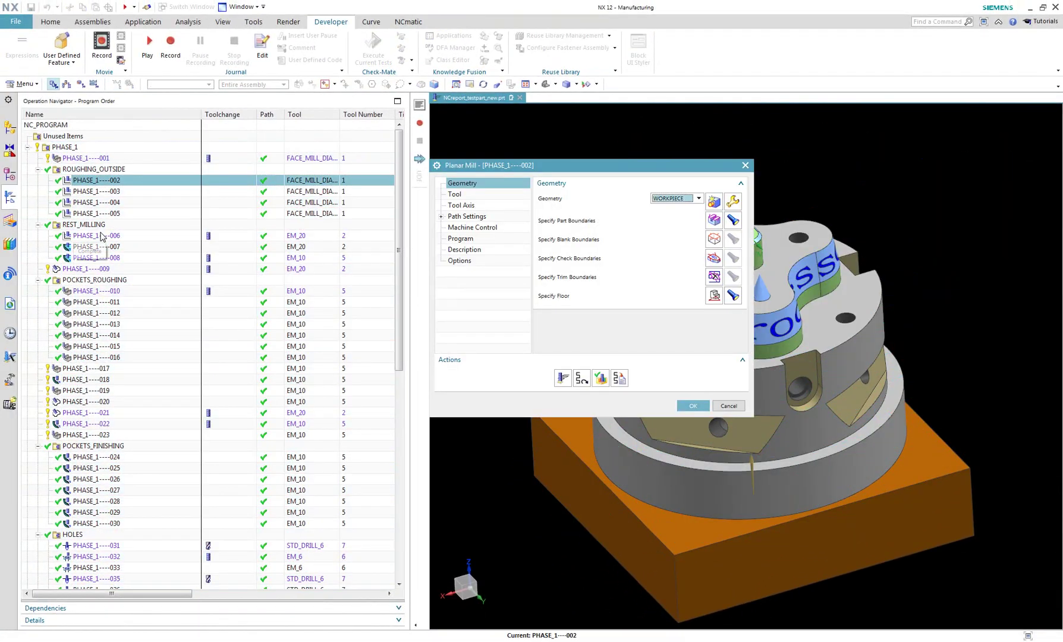
key(Escape)
double_click(106, 211)
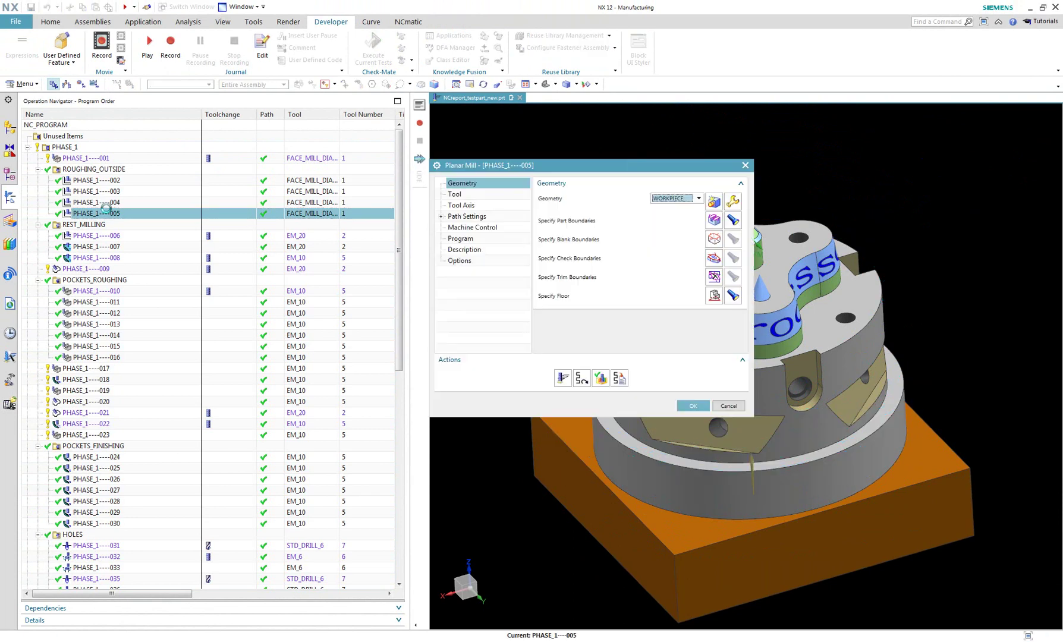
key(Escape)
Edit the PHASE_1----012 operation, agree to turn the preview off, and accept its Floor Wall IPW dialog.
double_click(90, 312)
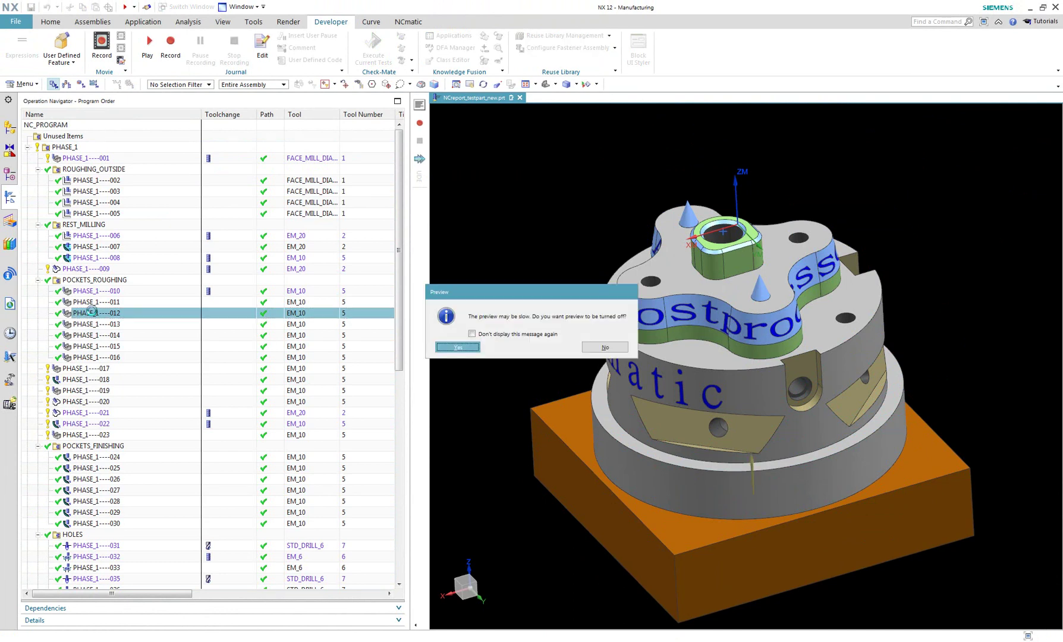
key(Return)
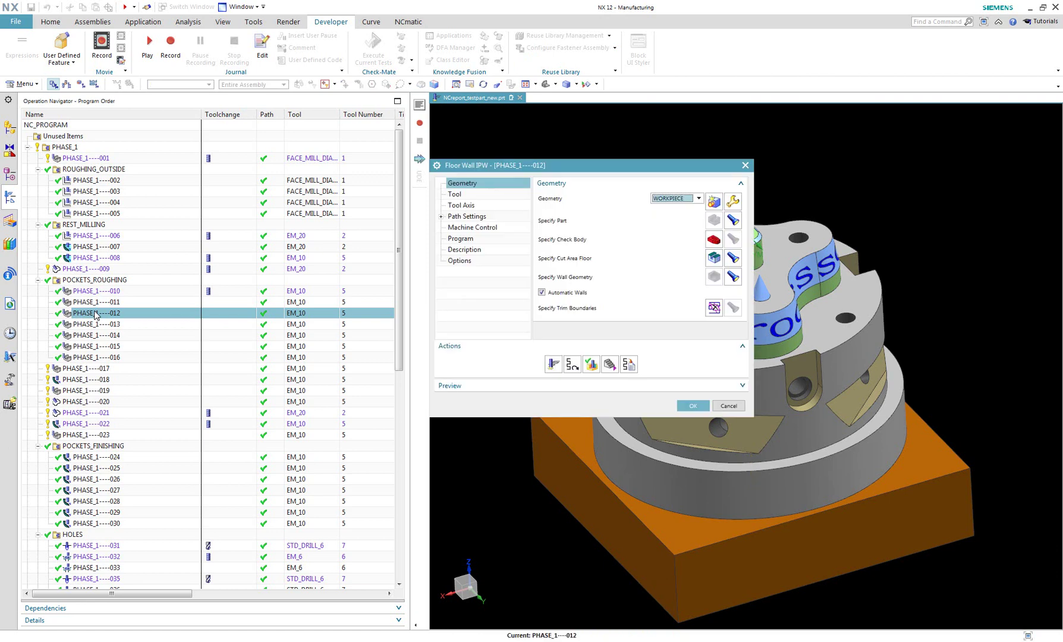
click(690, 406)
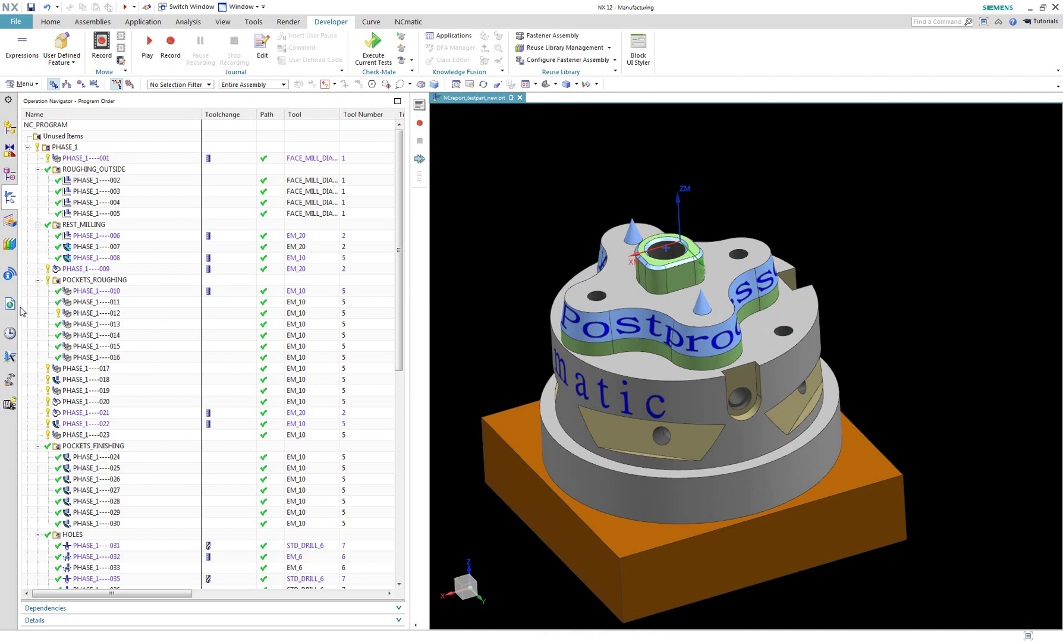
Load ncmatic.com in the built-in web browser and widen the browser area to show the full page.
click(9, 304)
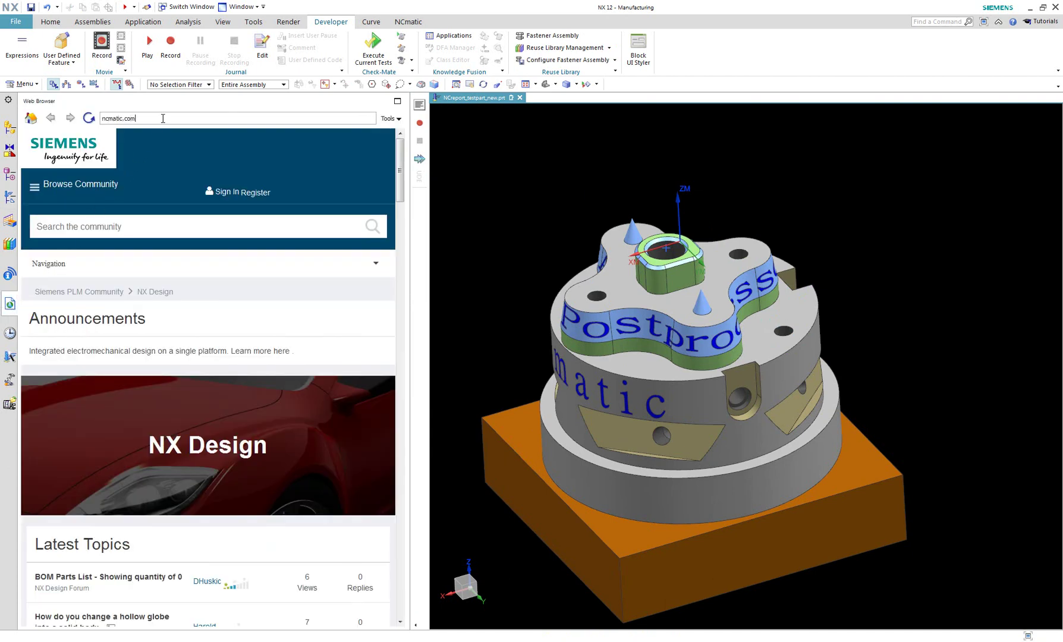
key(Return)
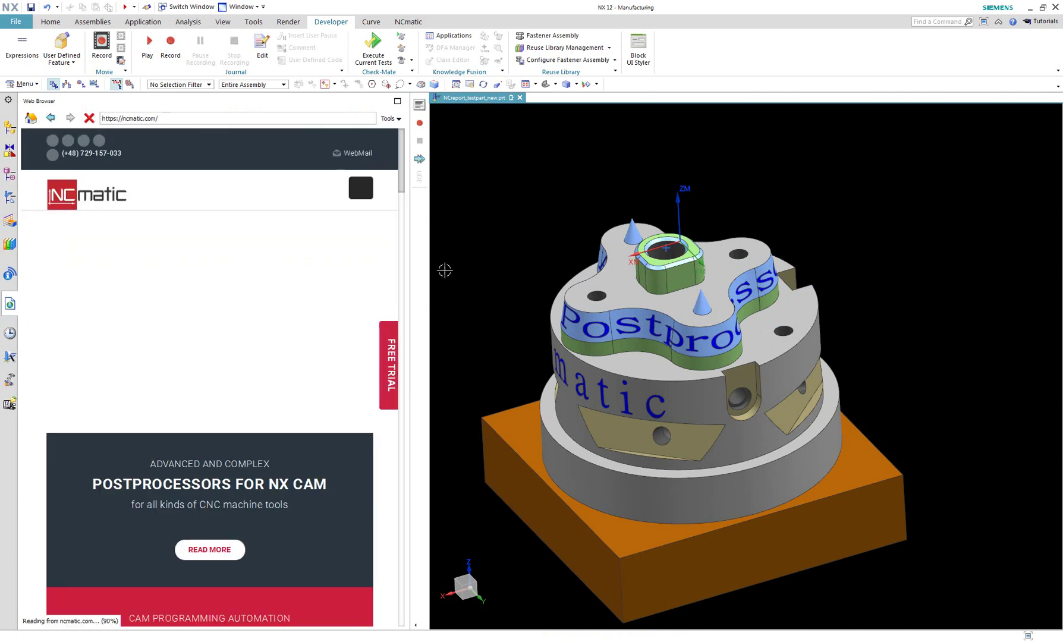
drag(412, 280, 765, 302)
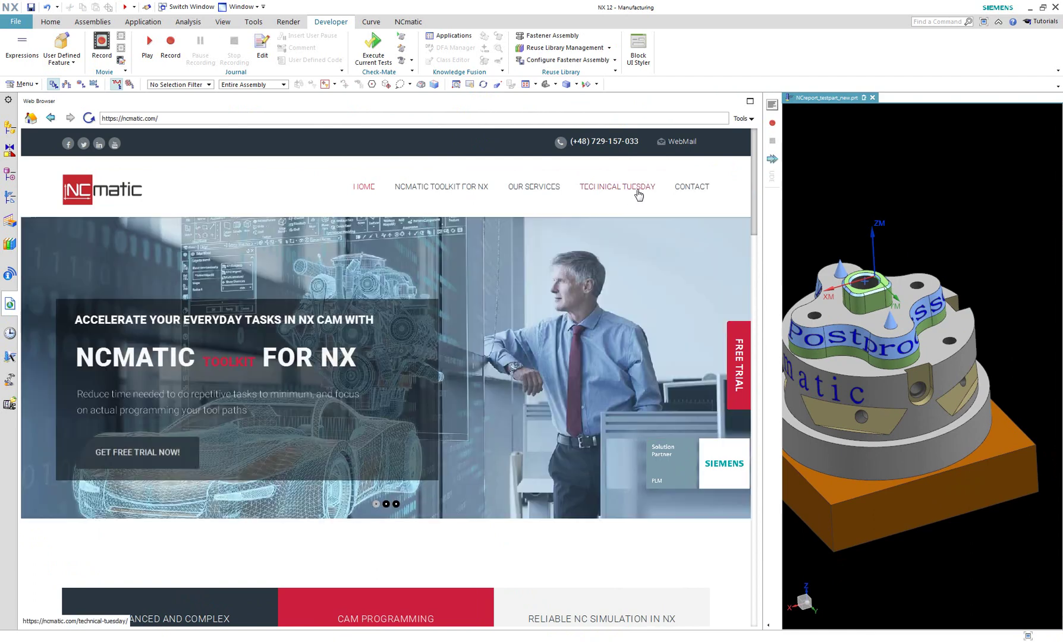
Browse the site's Technical Tuesday posts from Guiding Curves to Live B-axis turning, enlarging the browser area further.
click(624, 190)
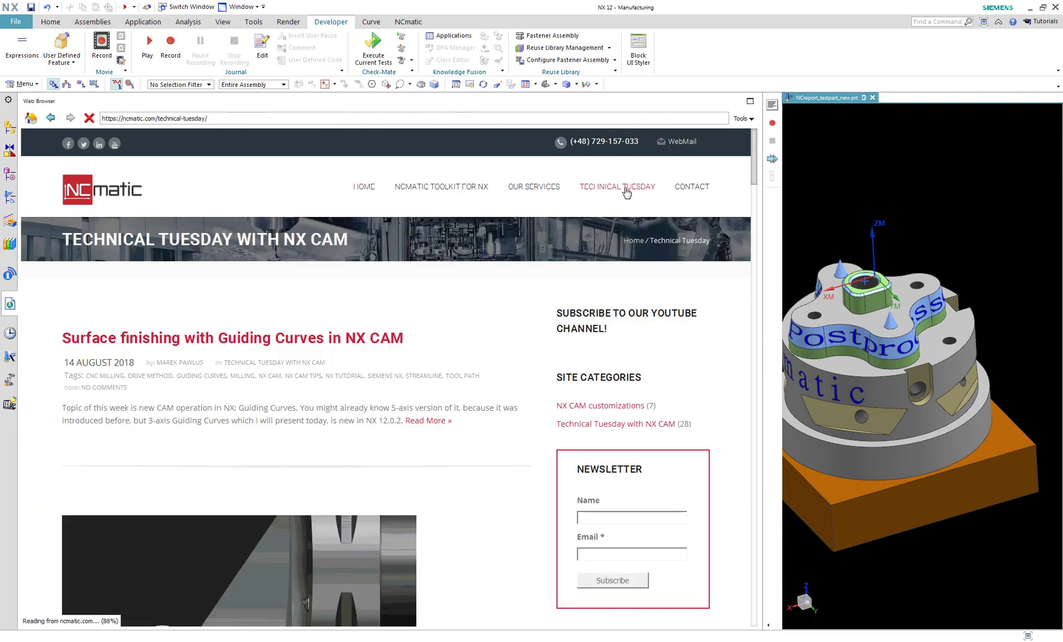
scroll(542, 316, down, 2)
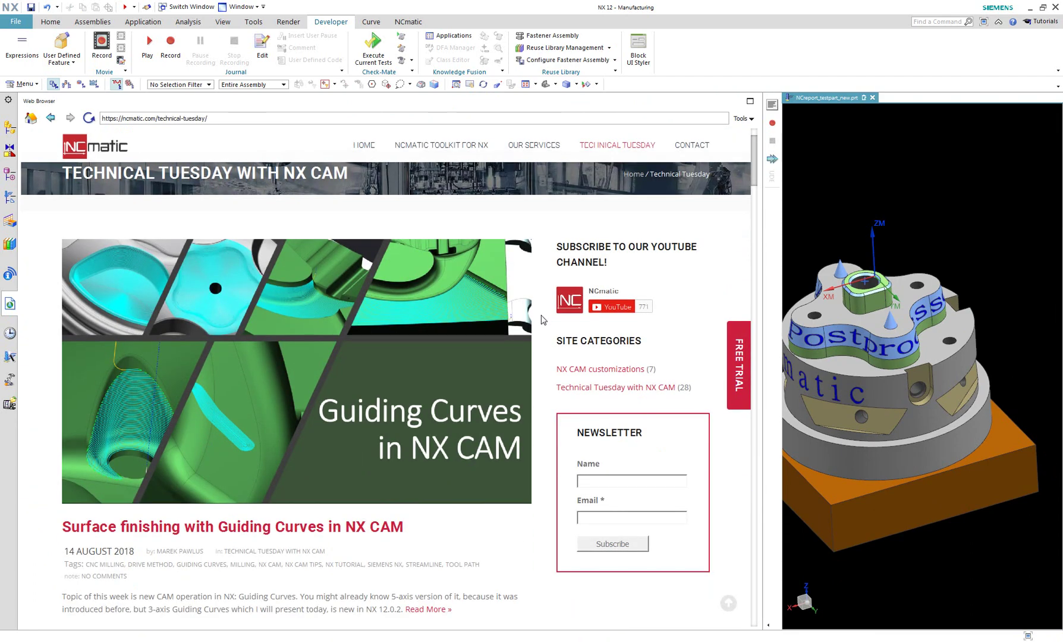
scroll(541, 320, down, 1)
drag(764, 272, 852, 272)
scroll(480, 337, down, 3)
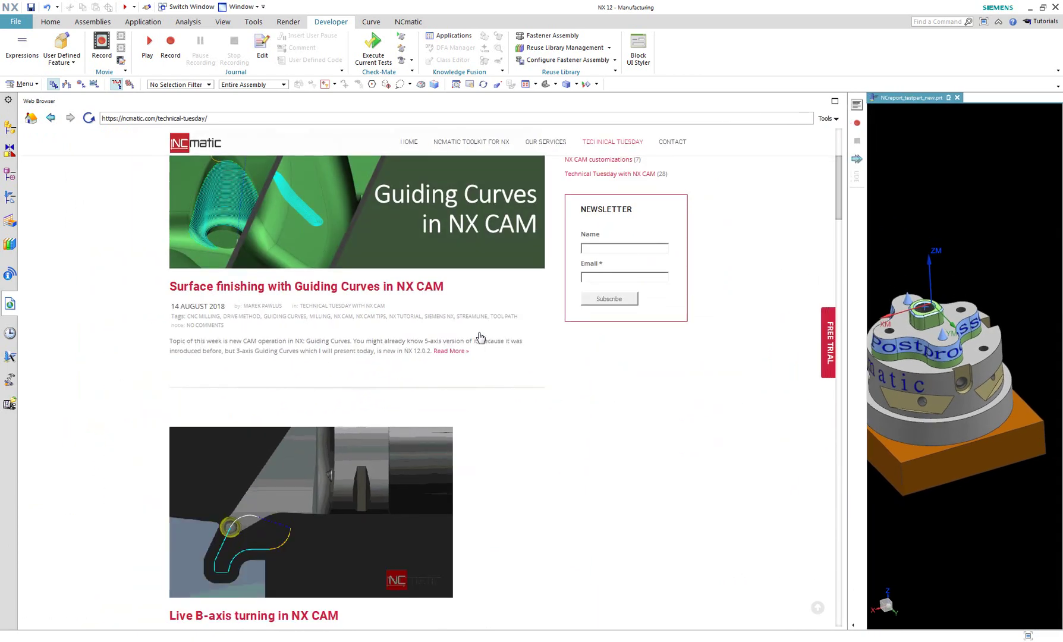
scroll(480, 337, down, 5)
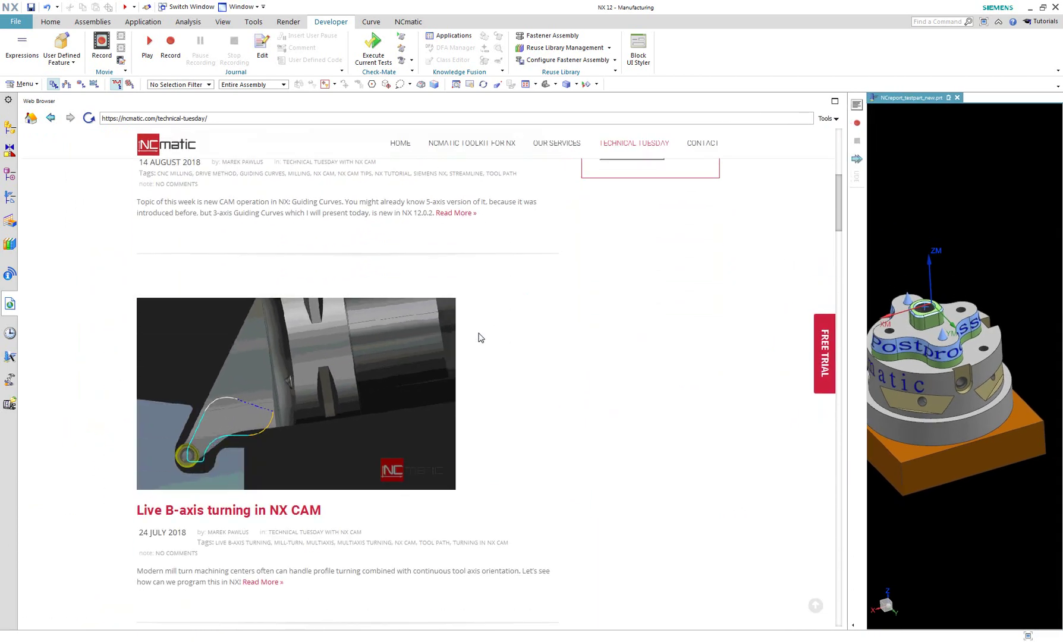
scroll(481, 337, down, 2)
scroll(480, 339, up, 10)
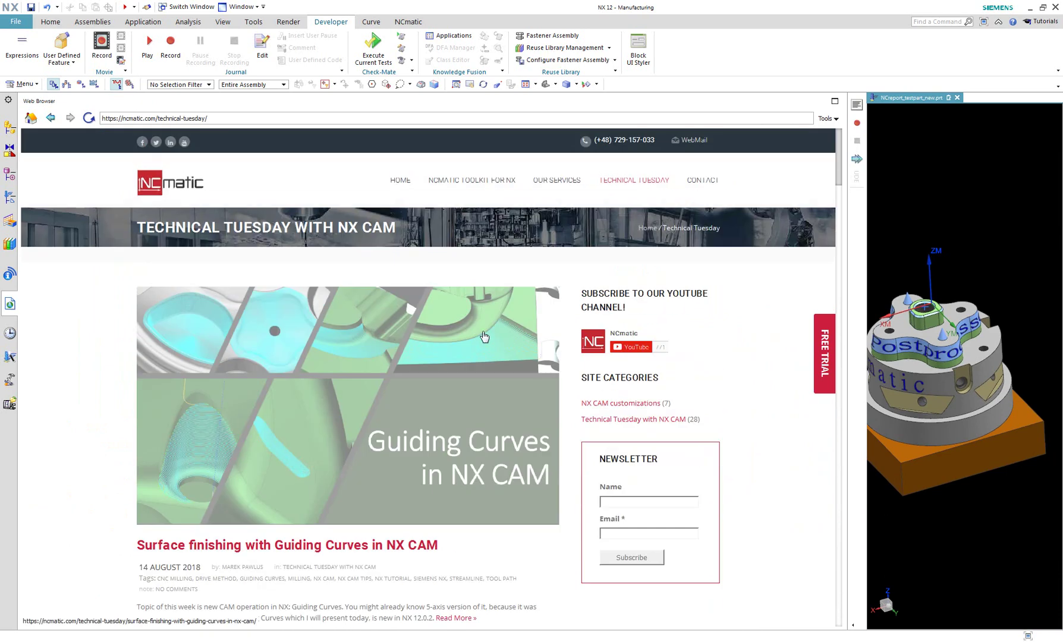
Open the NCreports page of the NCmatic Toolkit for NX and look through it down to the trial request form.
click(501, 185)
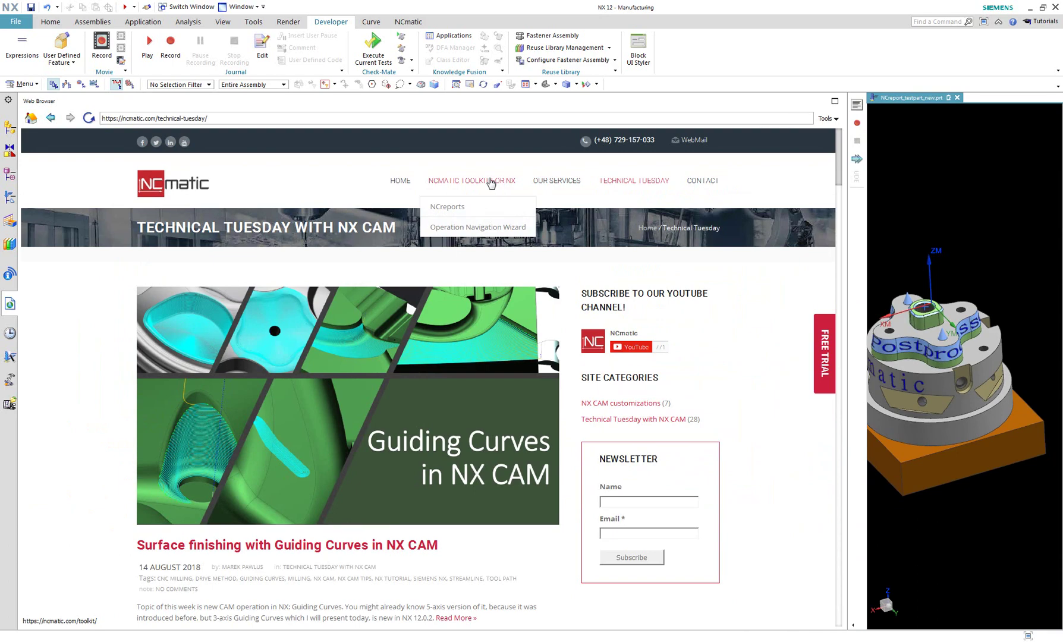
click(485, 213)
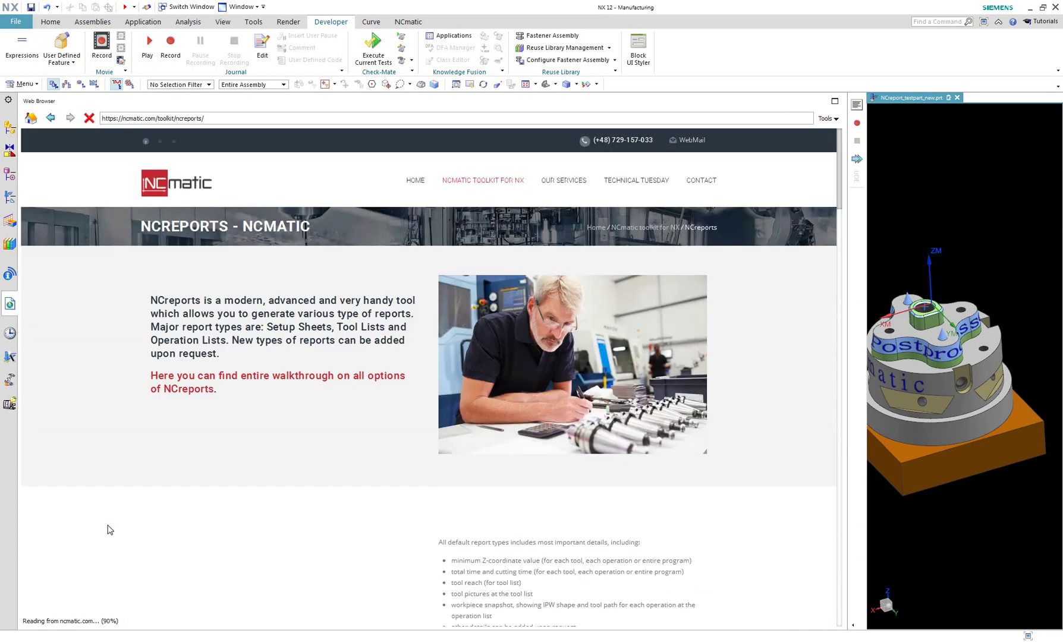
scroll(109, 529, down, 6)
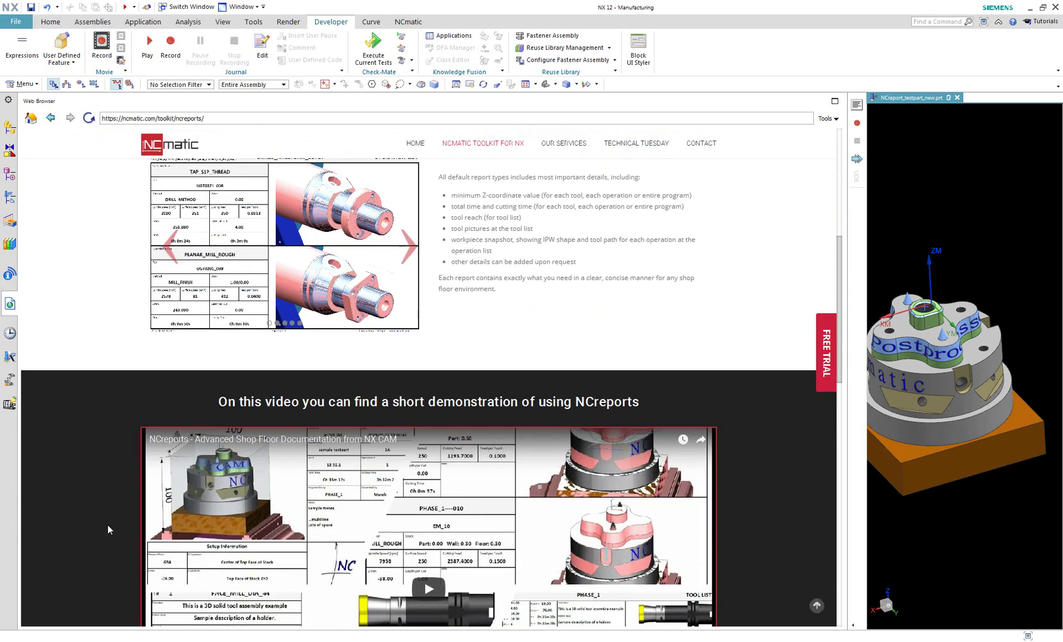
scroll(108, 526, down, 3)
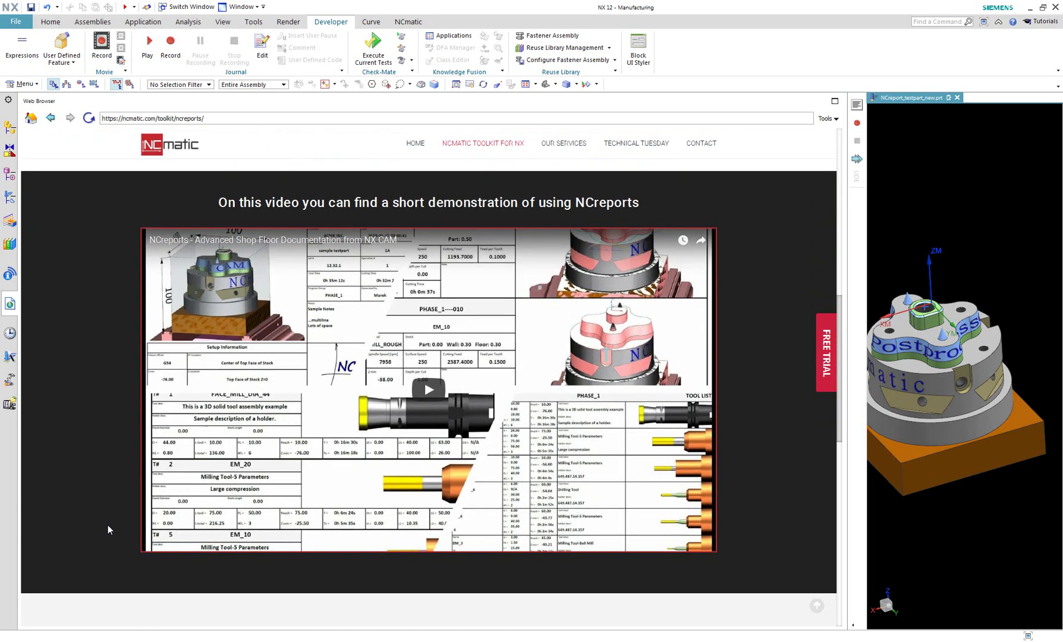
scroll(108, 529, down, 3)
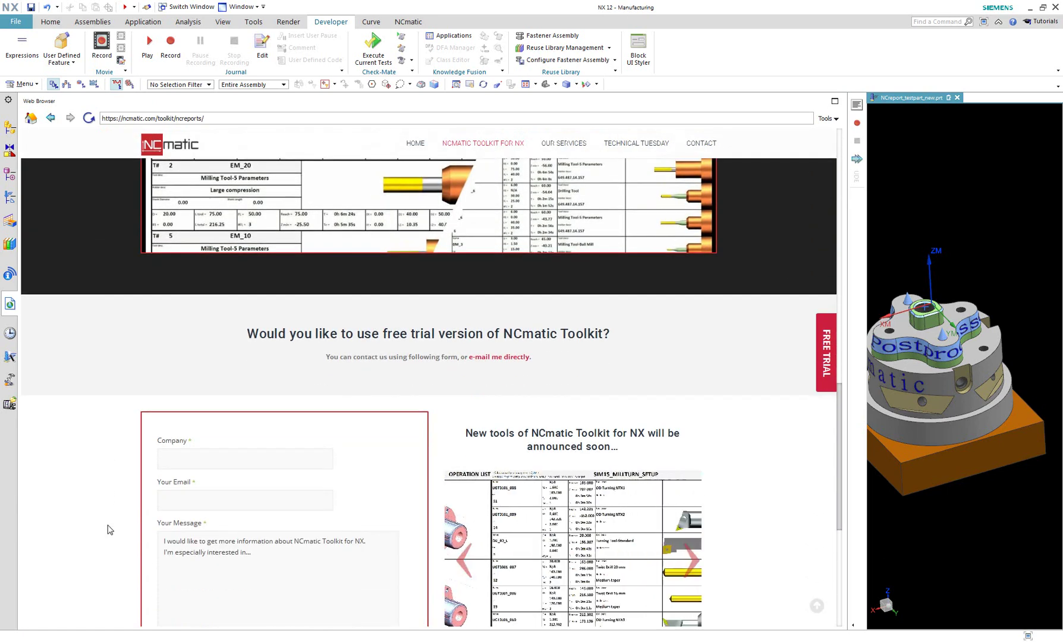